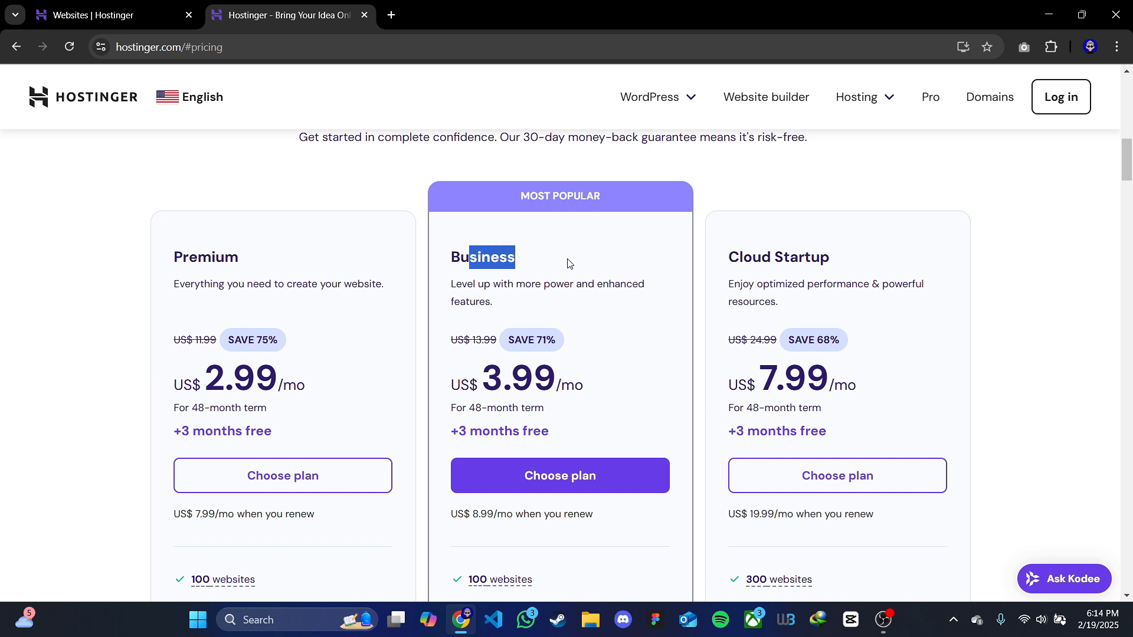
# Compare the websites, storage and other included features of the Premium, Business and Cloud Startup hosting plans
pyautogui.click(568, 262)
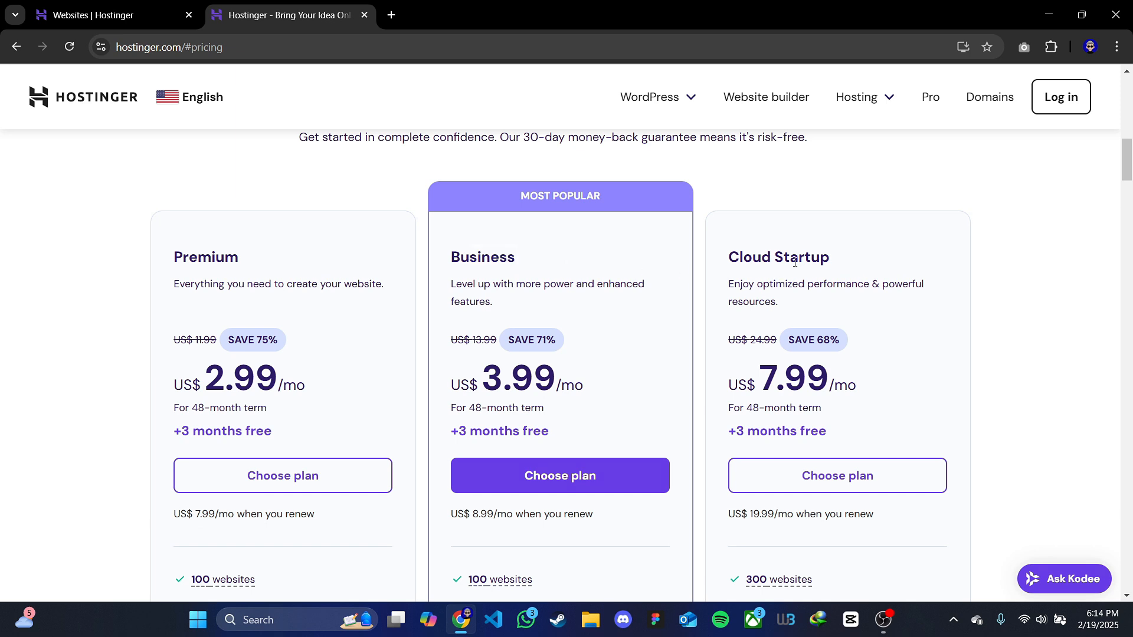
pyautogui.scroll(-1, 795, 262)
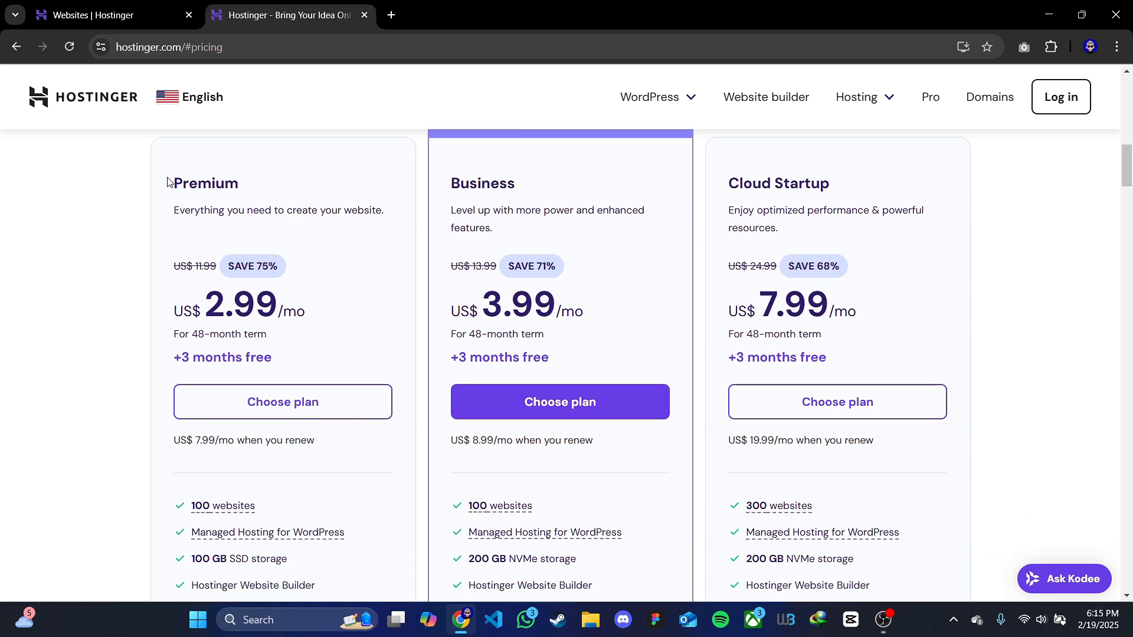
pyautogui.moveTo(167, 181); pyautogui.dragTo(226, 184)
pyautogui.click(243, 206)
pyautogui.scroll(-3, 284, 246)
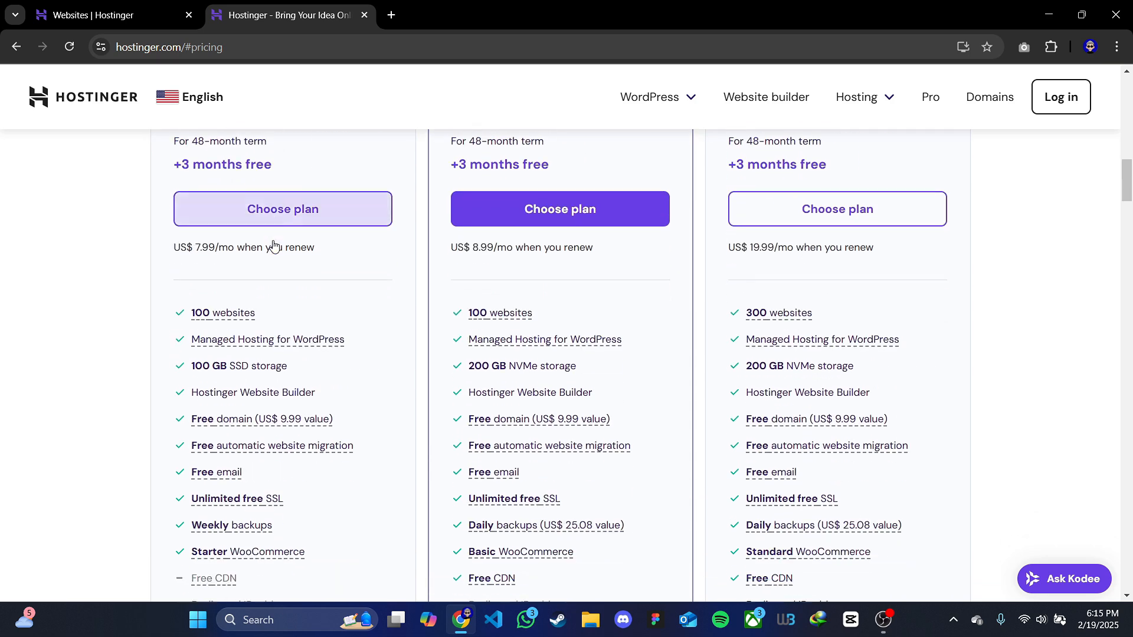
pyautogui.moveTo(193, 288)
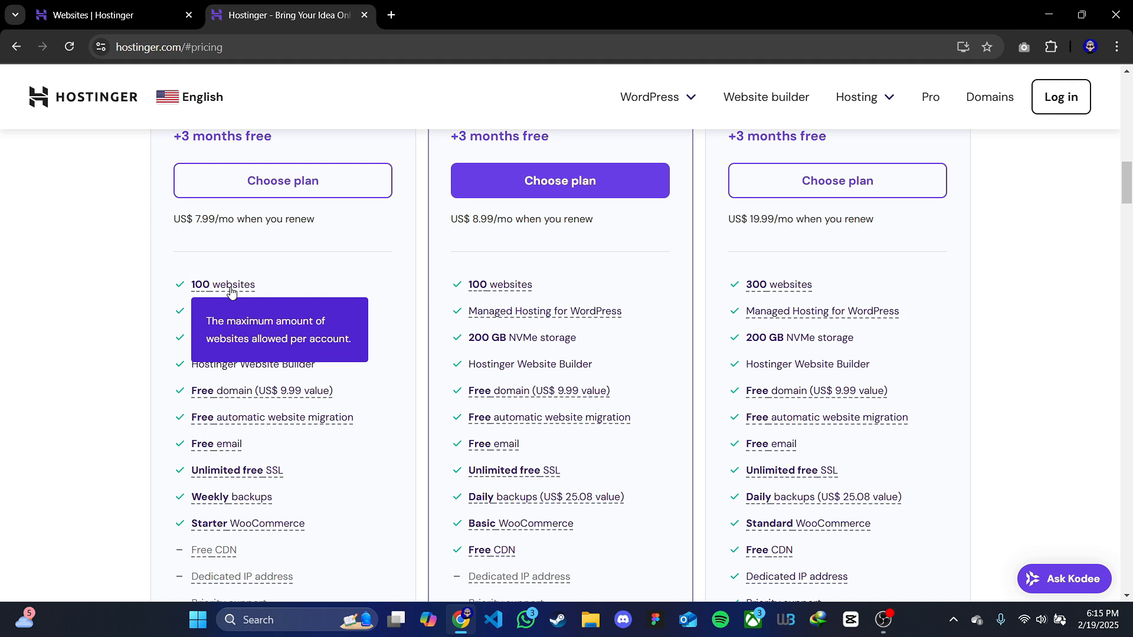
pyautogui.moveTo(494, 285)
pyautogui.moveTo(191, 338); pyautogui.dragTo(291, 344)
pyautogui.moveTo(471, 337); pyautogui.dragTo(593, 346)
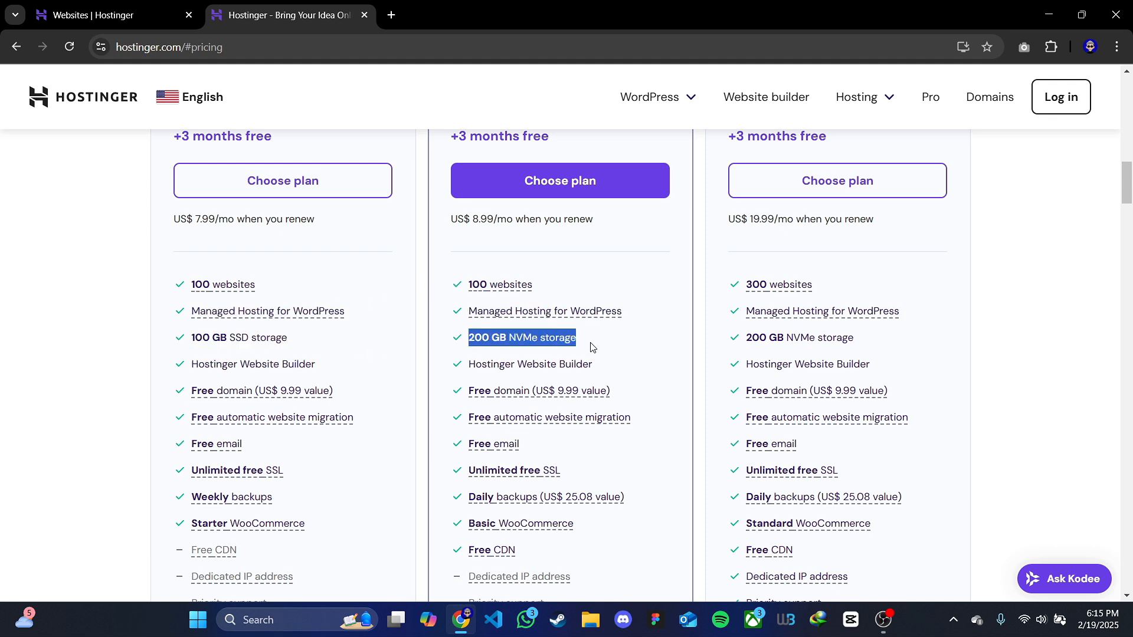
pyautogui.scroll(-1, 590, 346)
pyautogui.moveTo(549, 327)
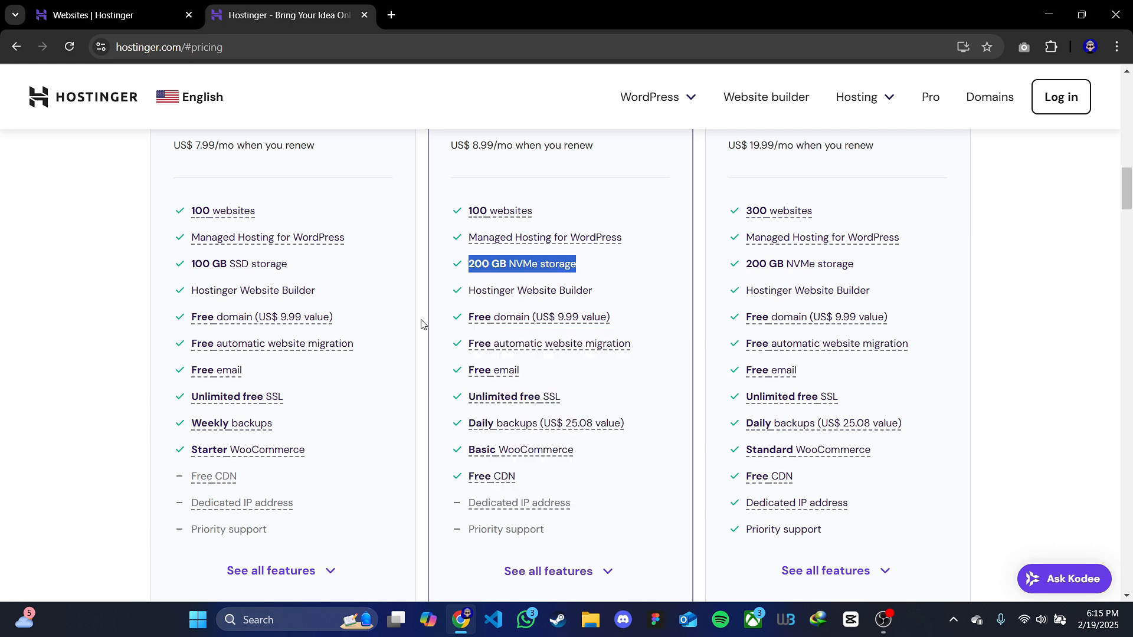
pyautogui.scroll(-1, 413, 319)
pyautogui.moveTo(225, 302)
pyautogui.scroll(5, 295, 407)
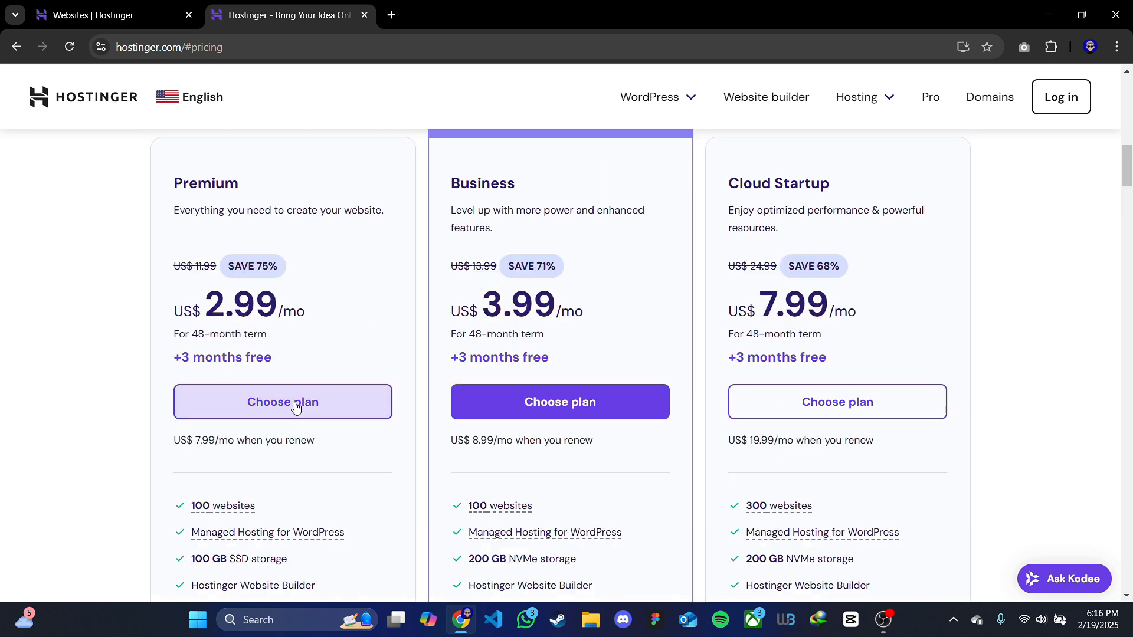
# Choose the Premium hosting plan and check its monthly price in the cart
pyautogui.click(296, 407)
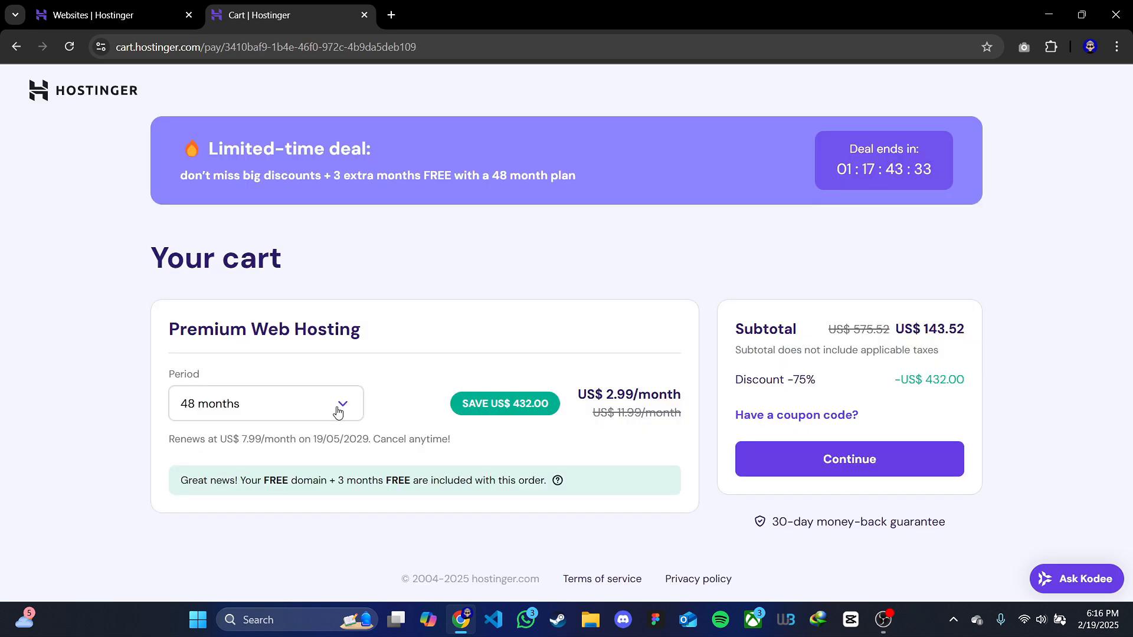
pyautogui.tripleClick(585, 394)
pyautogui.click(688, 391)
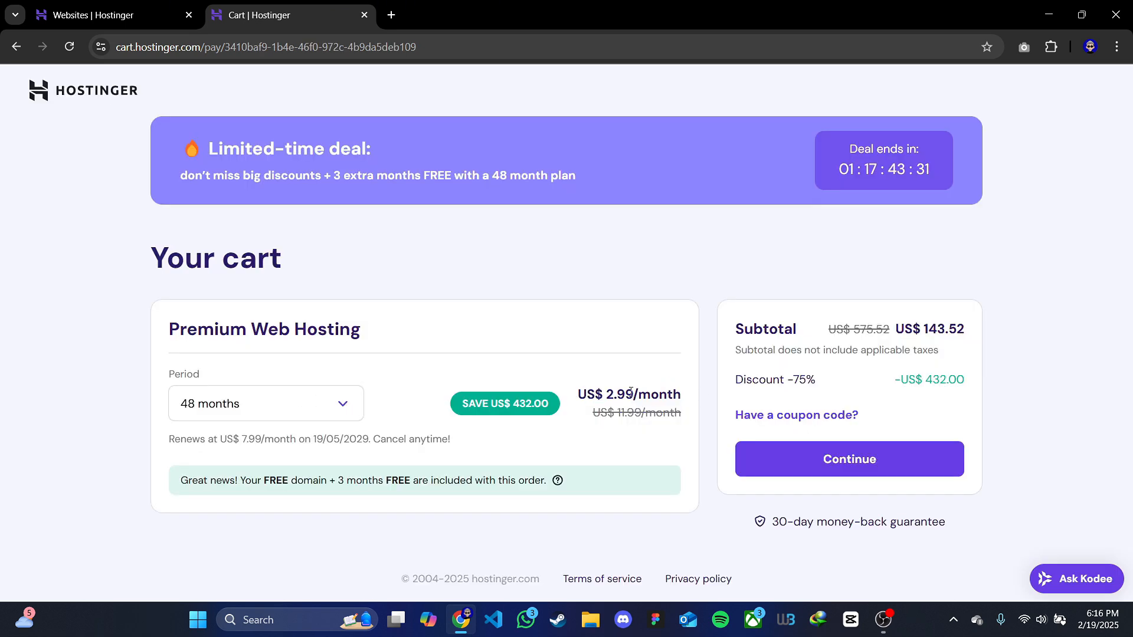
# Set the Premium Web Hosting period to 1 month and check the monthly price
pyautogui.click(291, 405)
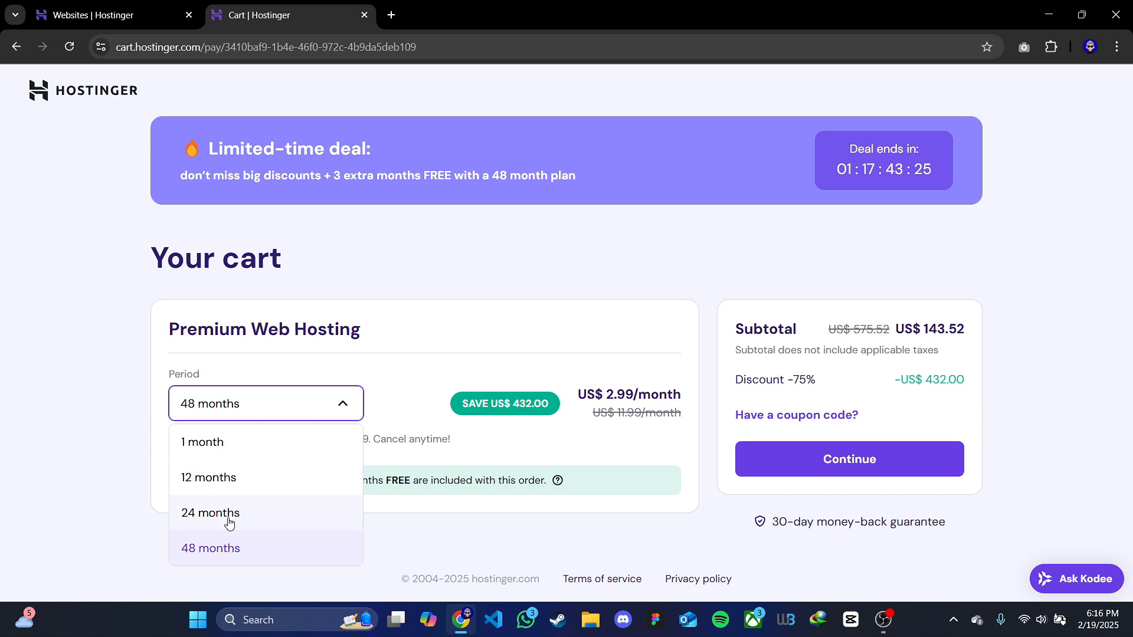
pyautogui.click(242, 442)
pyautogui.moveTo(568, 397); pyautogui.dragTo(679, 395)
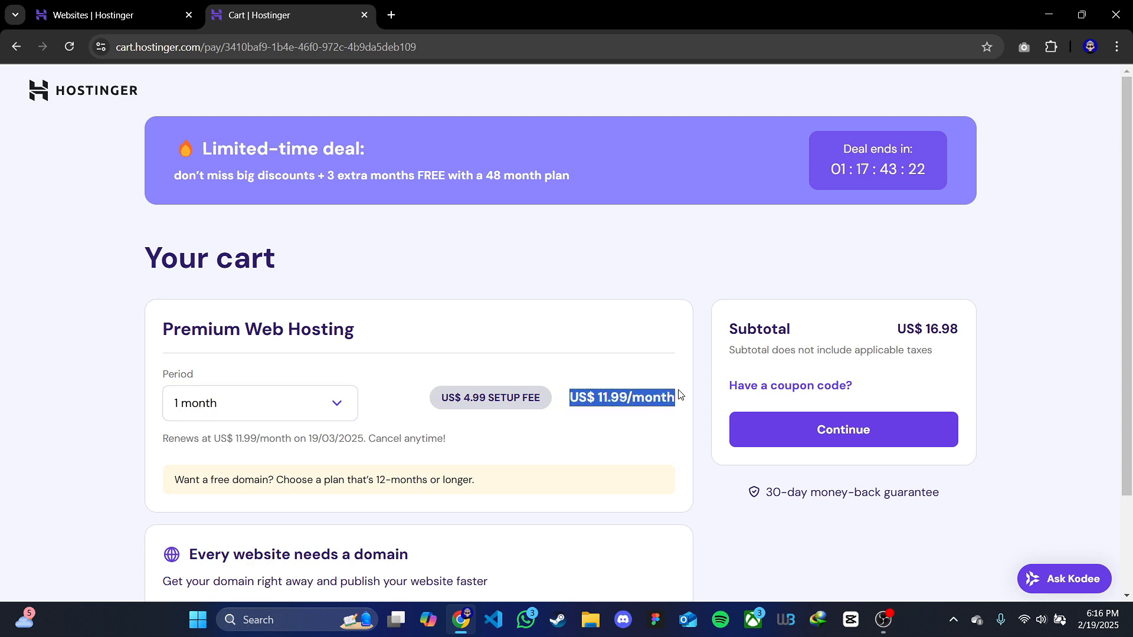
# Set the Premium Web Hosting period to 12 months and check the monthly price and subtotal
pyautogui.click(277, 404)
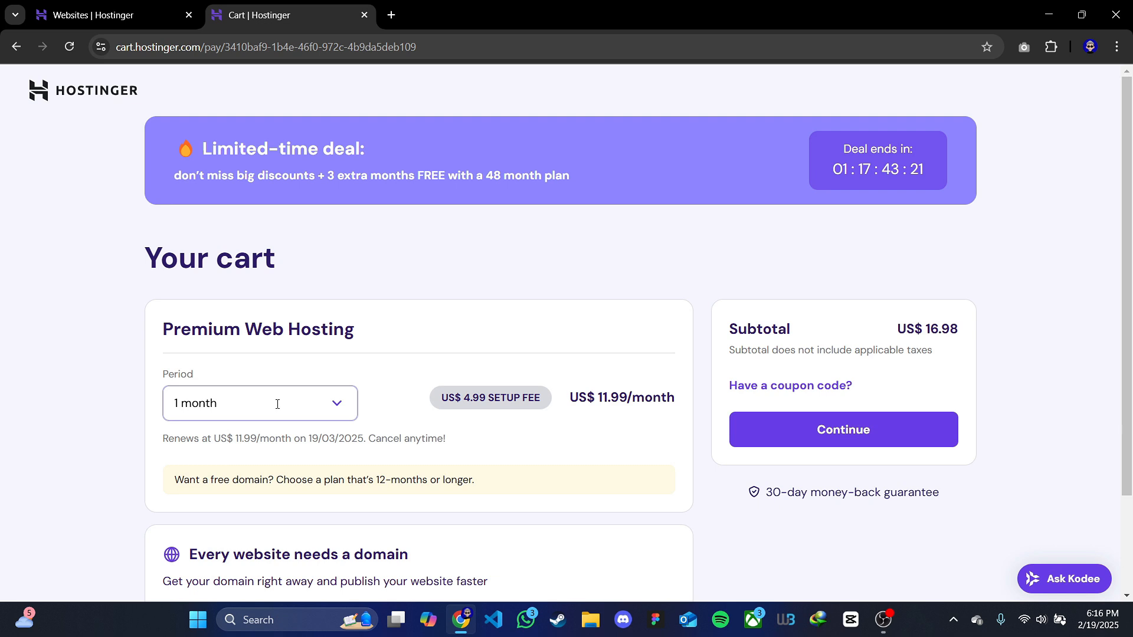
pyautogui.click(277, 404)
pyautogui.click(223, 474)
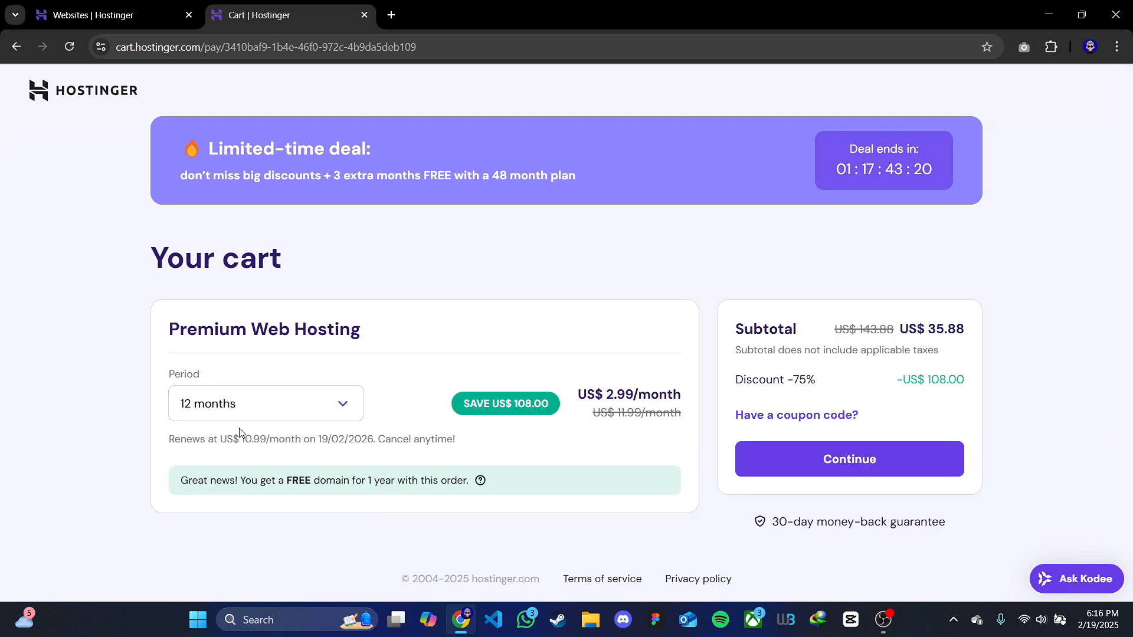
pyautogui.moveTo(577, 395); pyautogui.dragTo(668, 394)
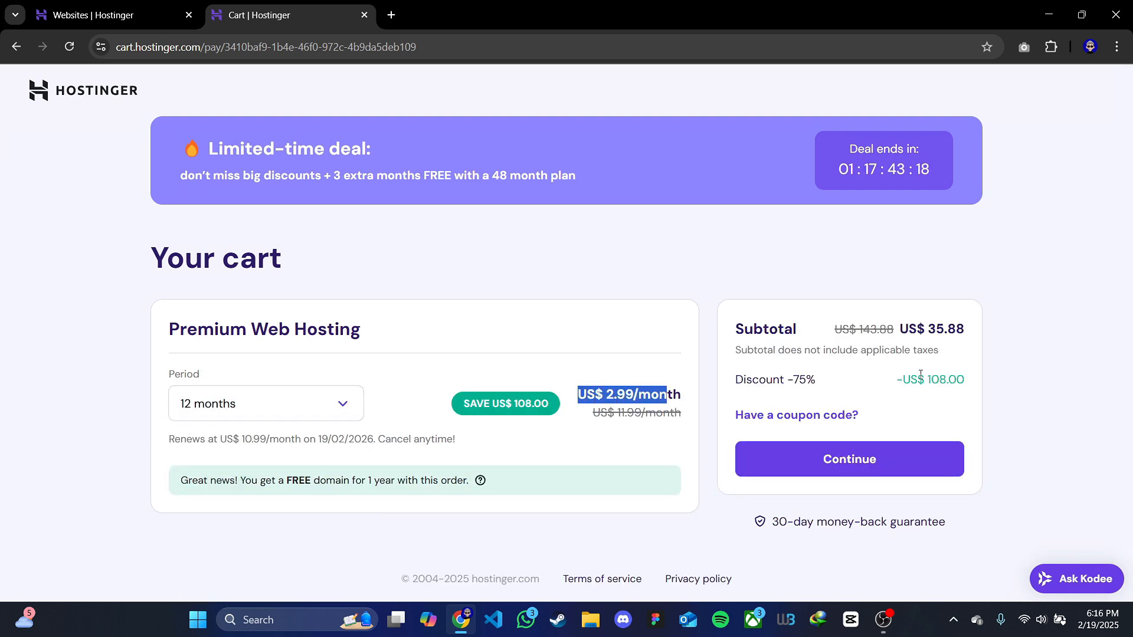
pyautogui.moveTo(901, 330); pyautogui.dragTo(973, 337)
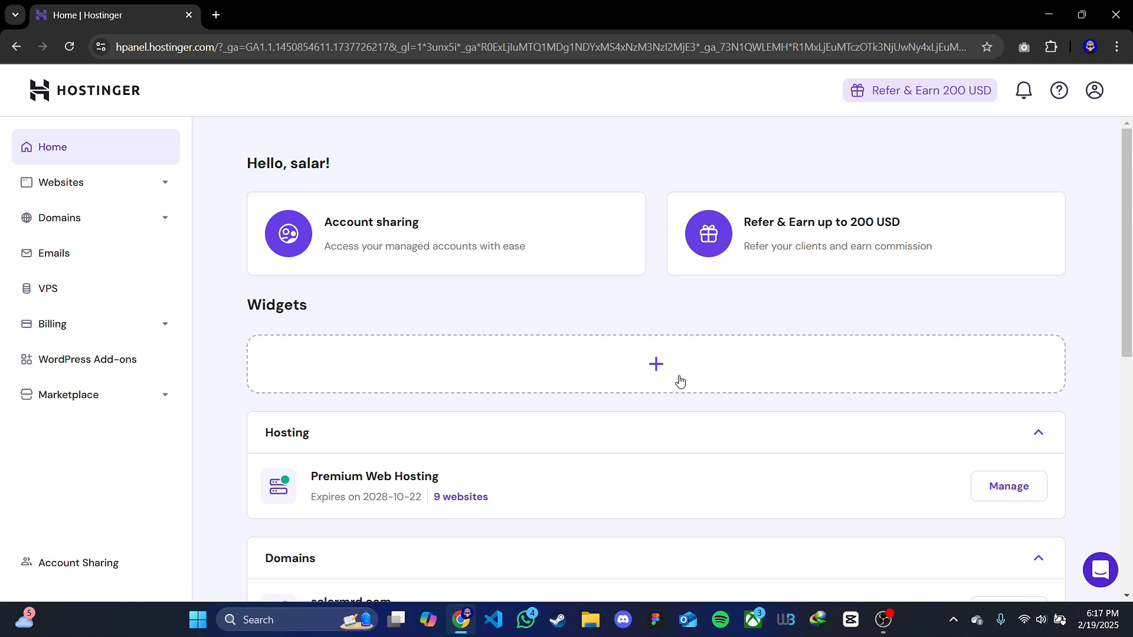
# Open the domain portfolio of the hosting account to view its domains
pyautogui.moveTo(245, 165); pyautogui.dragTo(380, 164)
pyautogui.click(381, 164)
pyautogui.click(165, 182)
pyautogui.click(140, 302)
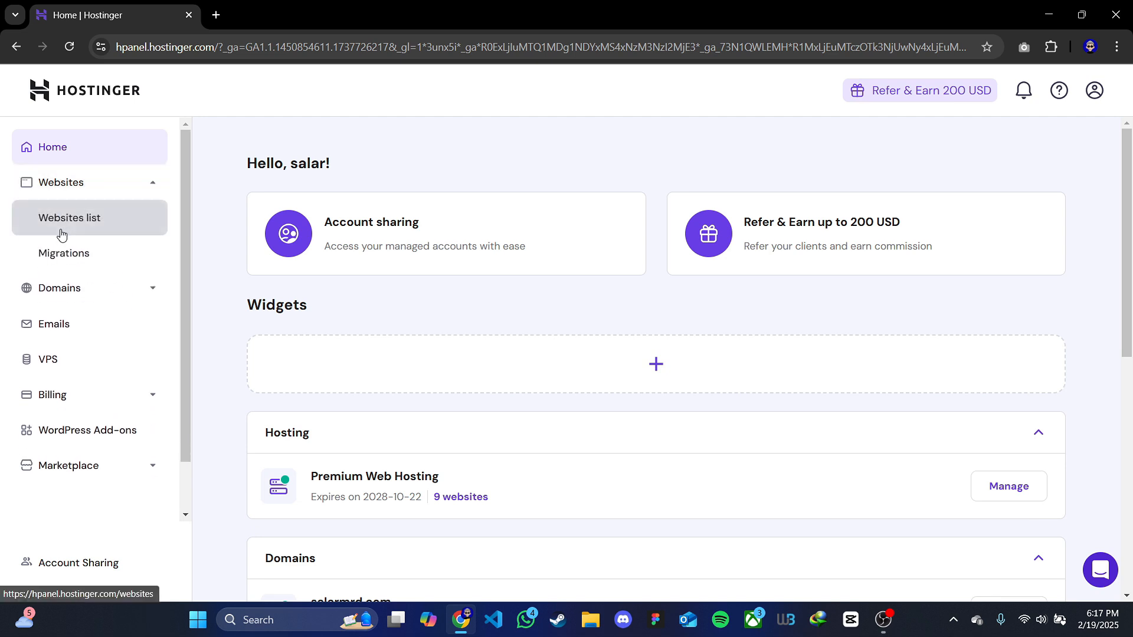
pyautogui.click(59, 287)
pyautogui.click(83, 260)
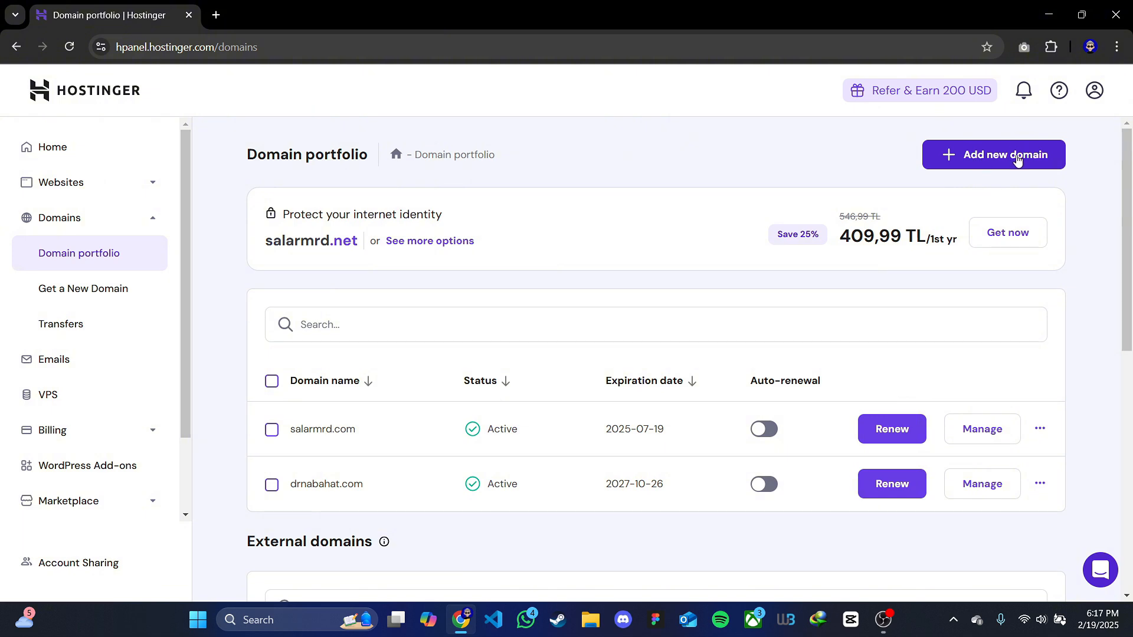
# Open the websites list and start adding a new WordPress website under Premium Web Hosting
pyautogui.click(147, 182)
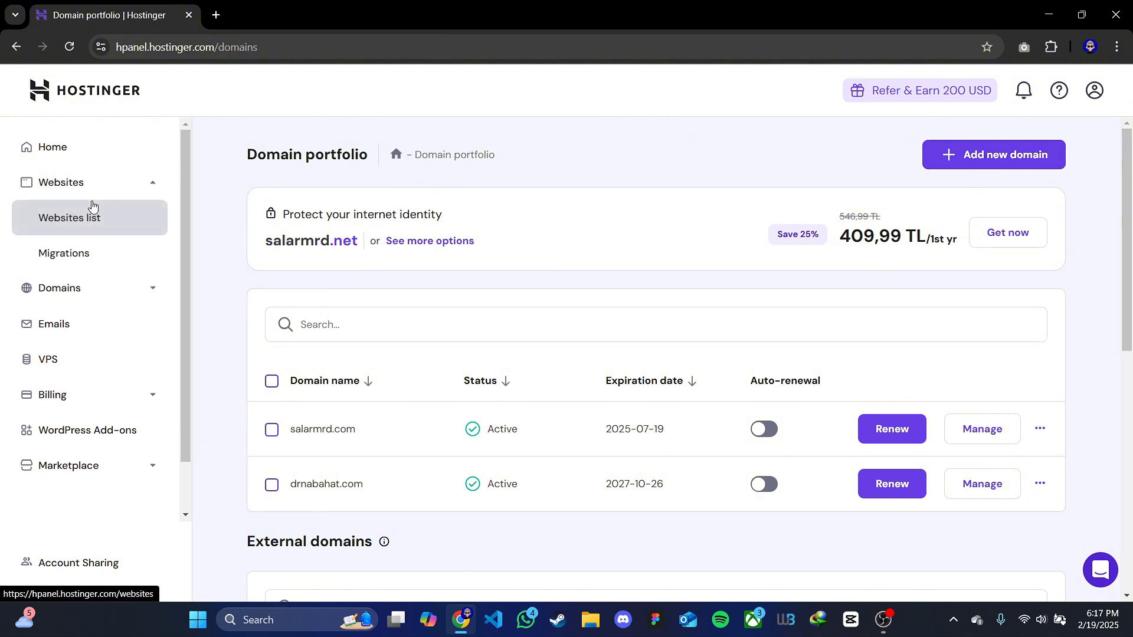
pyautogui.click(71, 227)
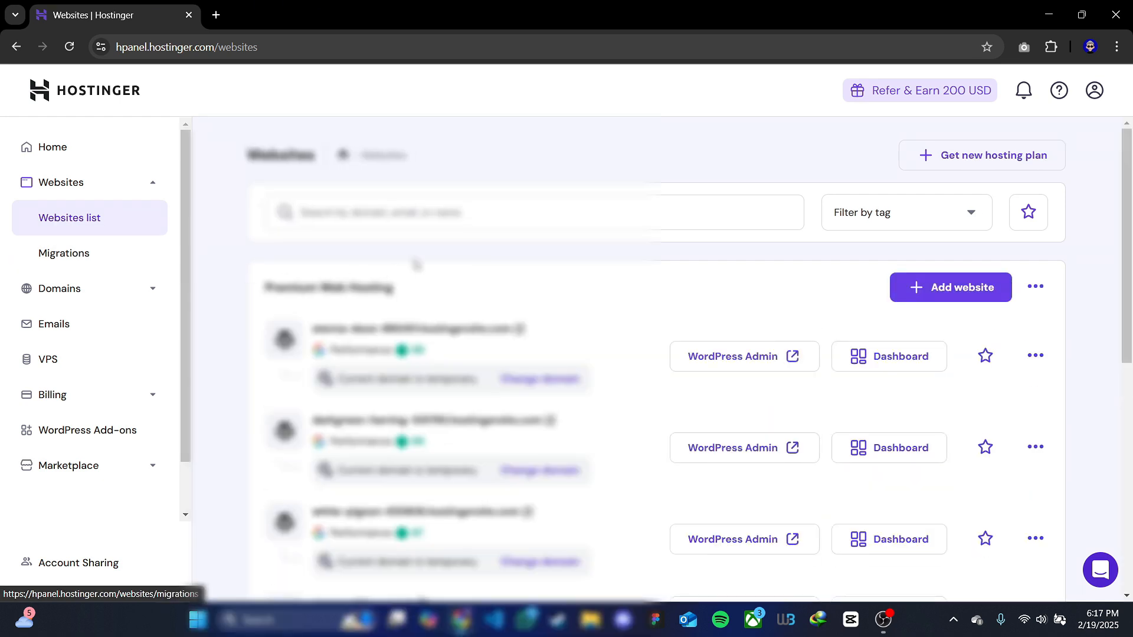
pyautogui.scroll(-7, 416, 263)
pyautogui.scroll(5, 626, 265)
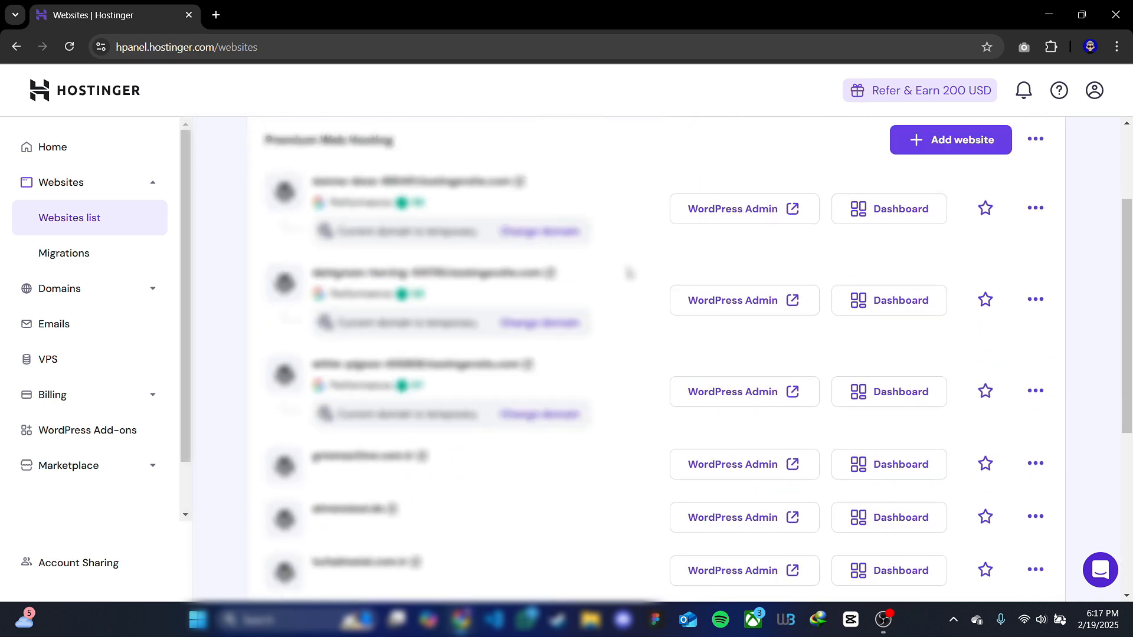
pyautogui.scroll(3, 629, 272)
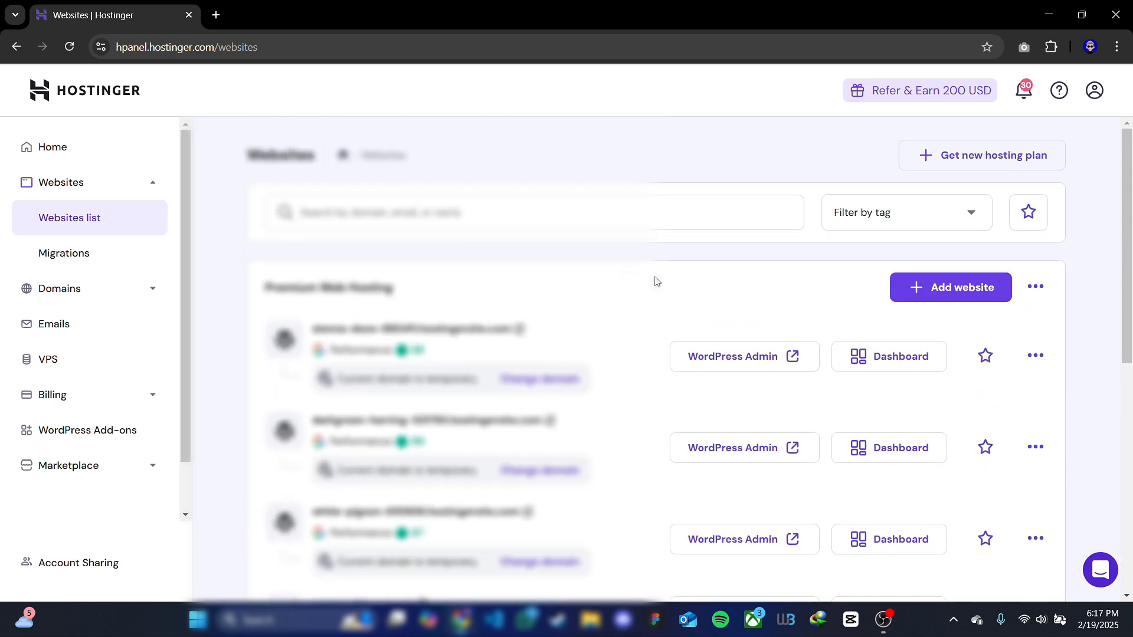
pyautogui.click(954, 301)
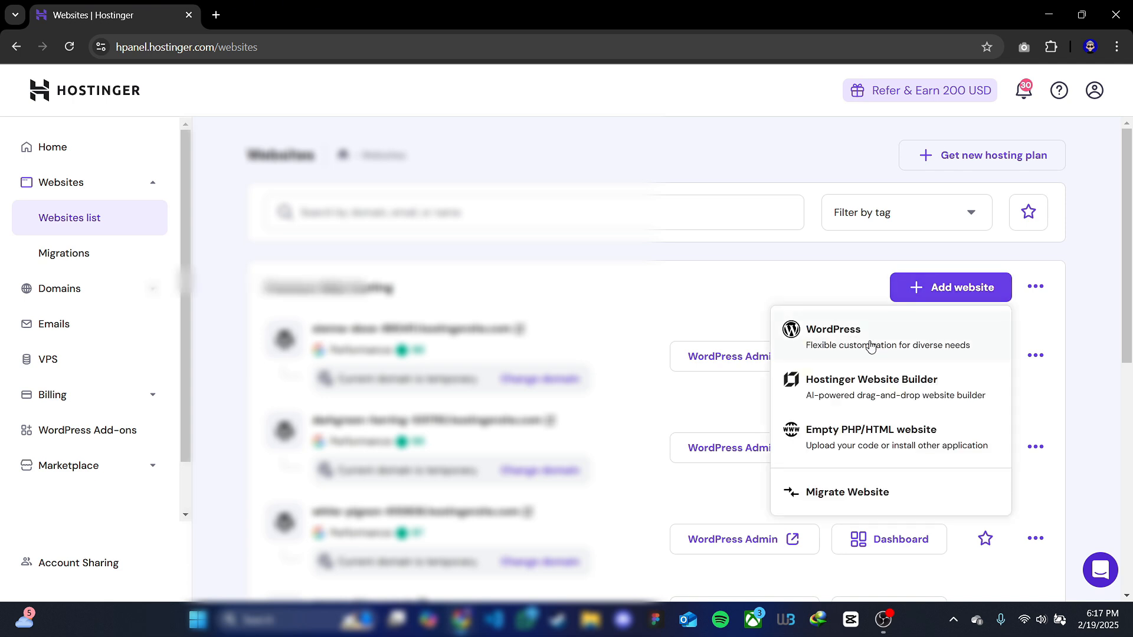
pyautogui.click(850, 341)
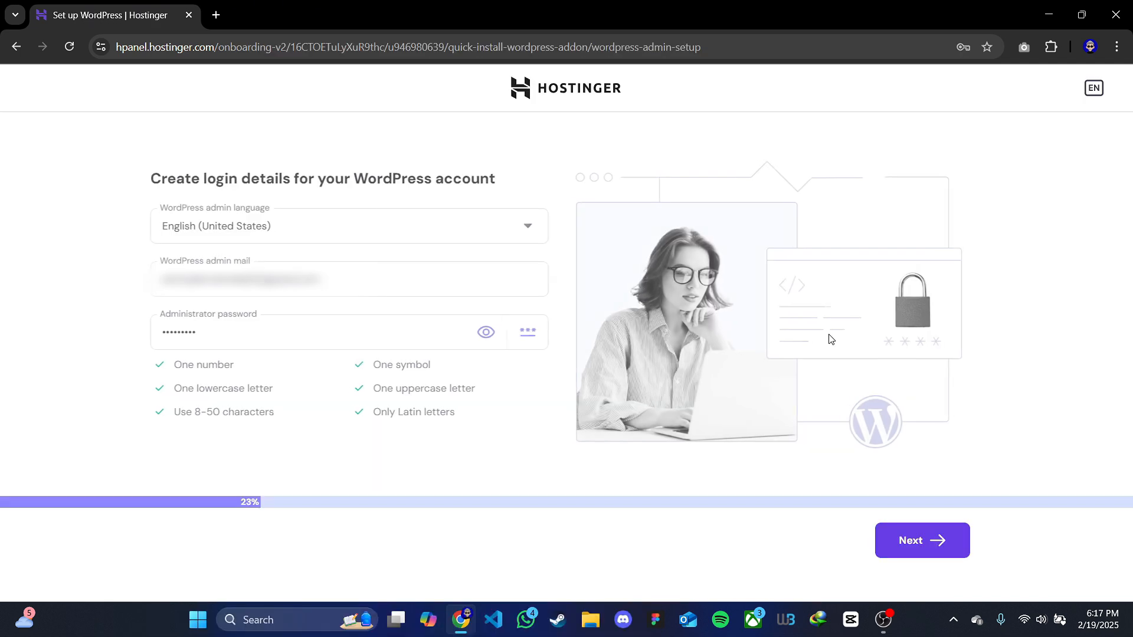
pyautogui.click(276, 235)
pyautogui.click(60, 261)
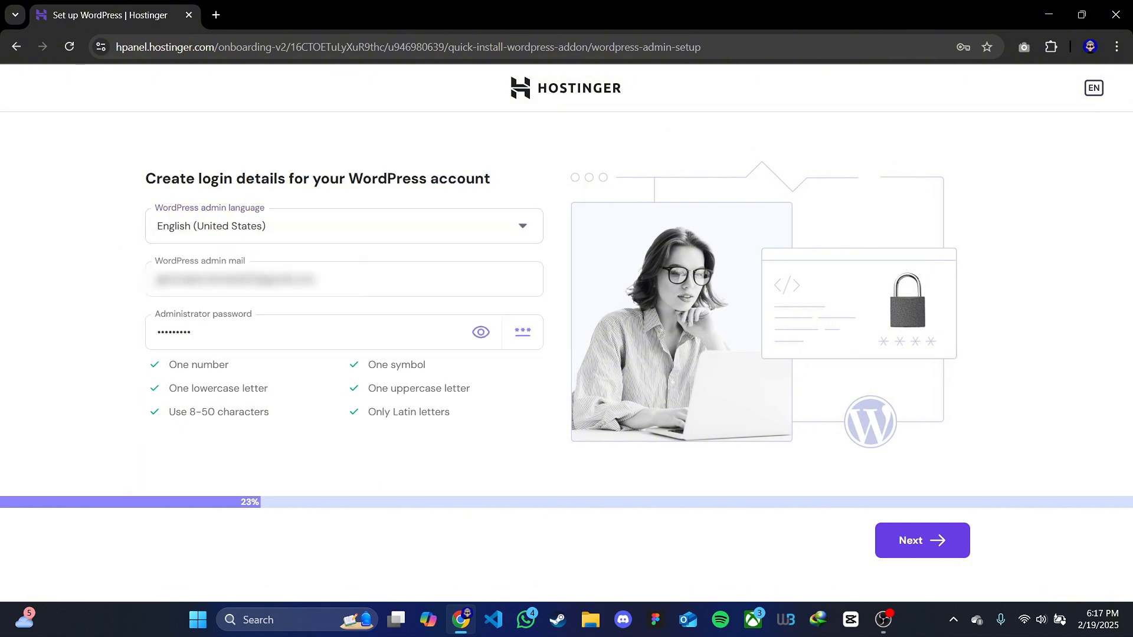
pyautogui.click(393, 288)
# Generate a new administrator password for the WordPress account and submit the login details
pyautogui.click(160, 331)
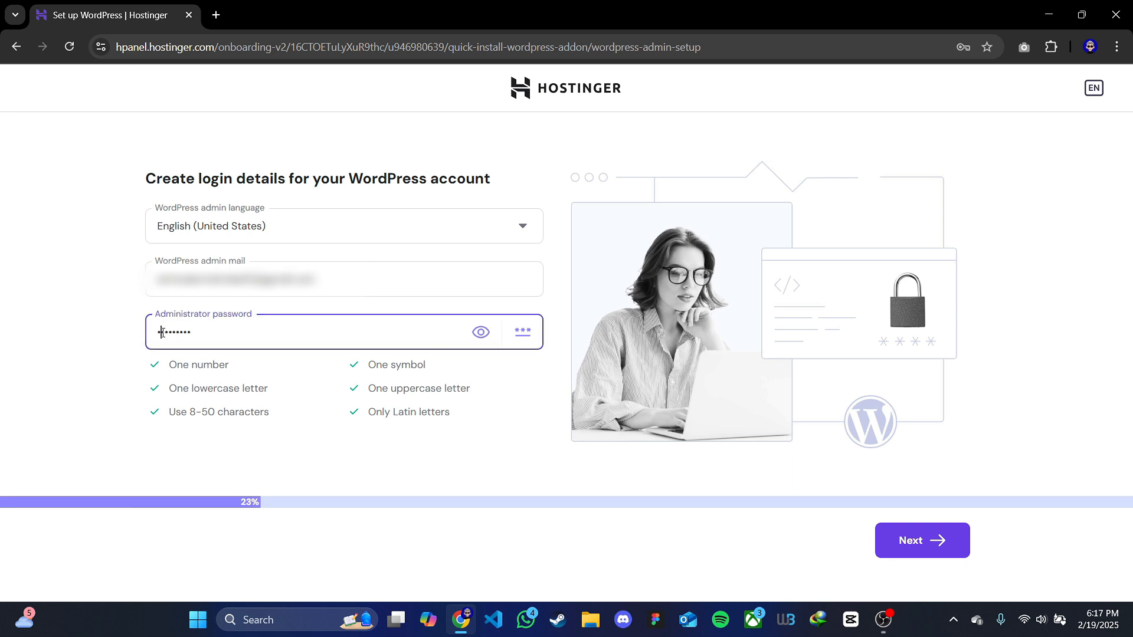
pyautogui.click(522, 332)
pyautogui.click(522, 333)
pyautogui.click(522, 334)
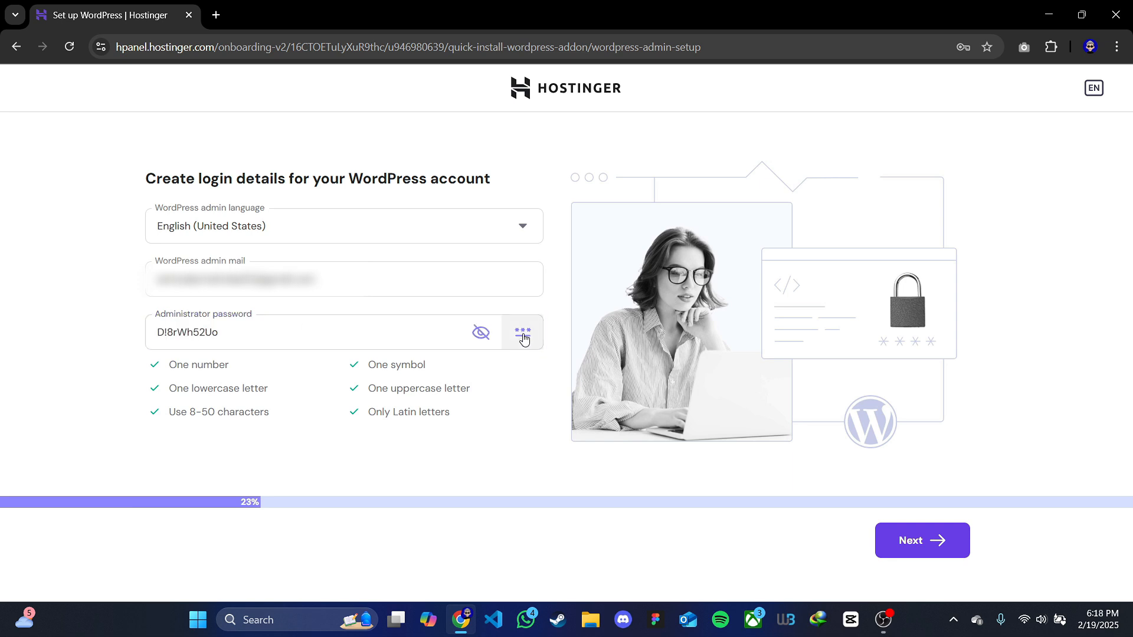
pyautogui.click(522, 334)
pyautogui.click(523, 336)
pyautogui.click(523, 336)
pyautogui.click(522, 336)
pyautogui.tripleClick(177, 332)
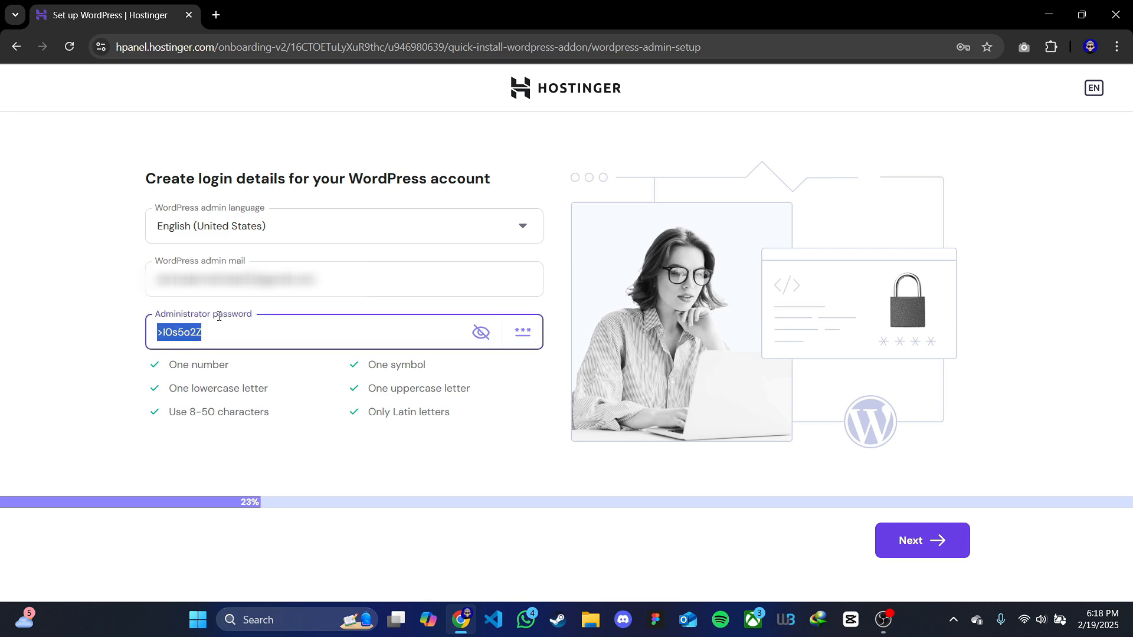
pyautogui.click(959, 525)
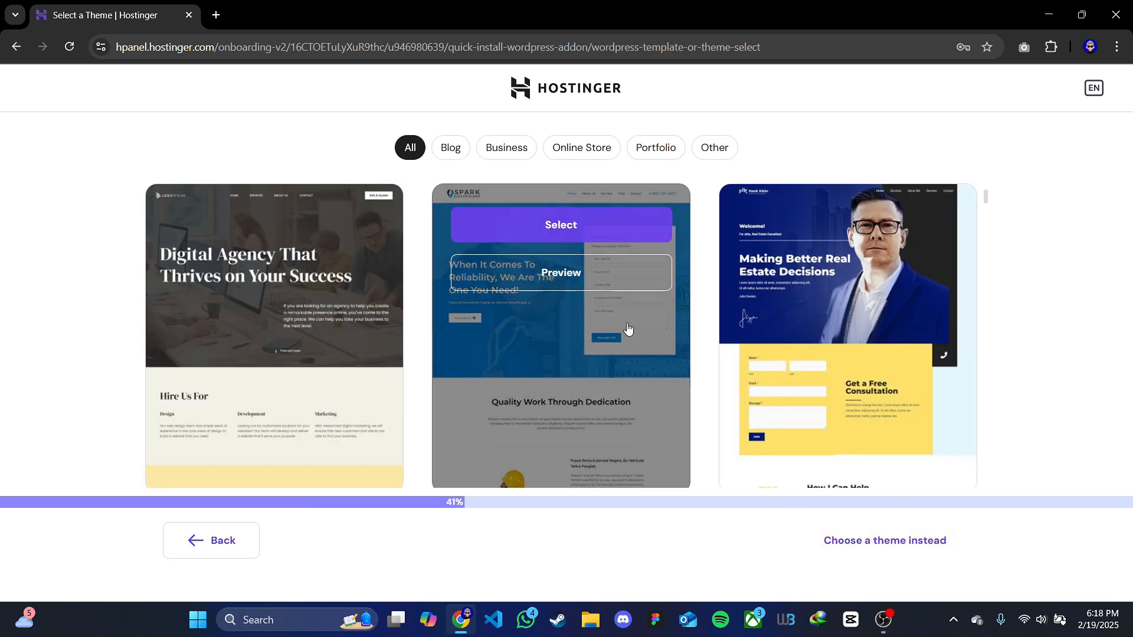
# Browse the site templates, then choose the Astra starter theme instead and confirm it
pyautogui.scroll(-10, 702, 270)
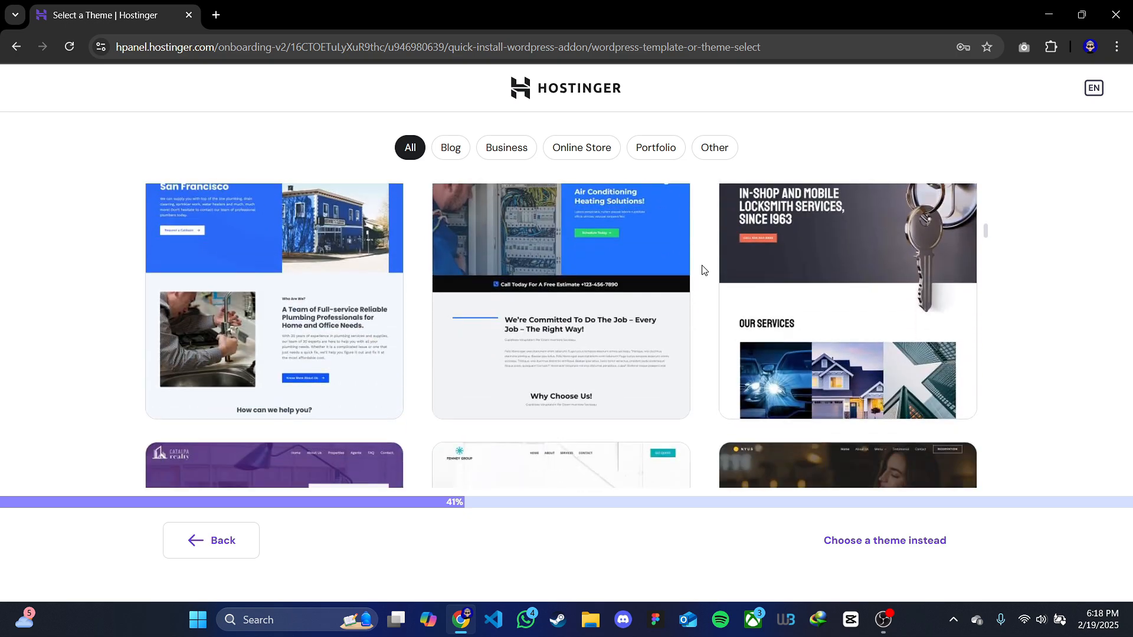
pyautogui.scroll(5, 702, 270)
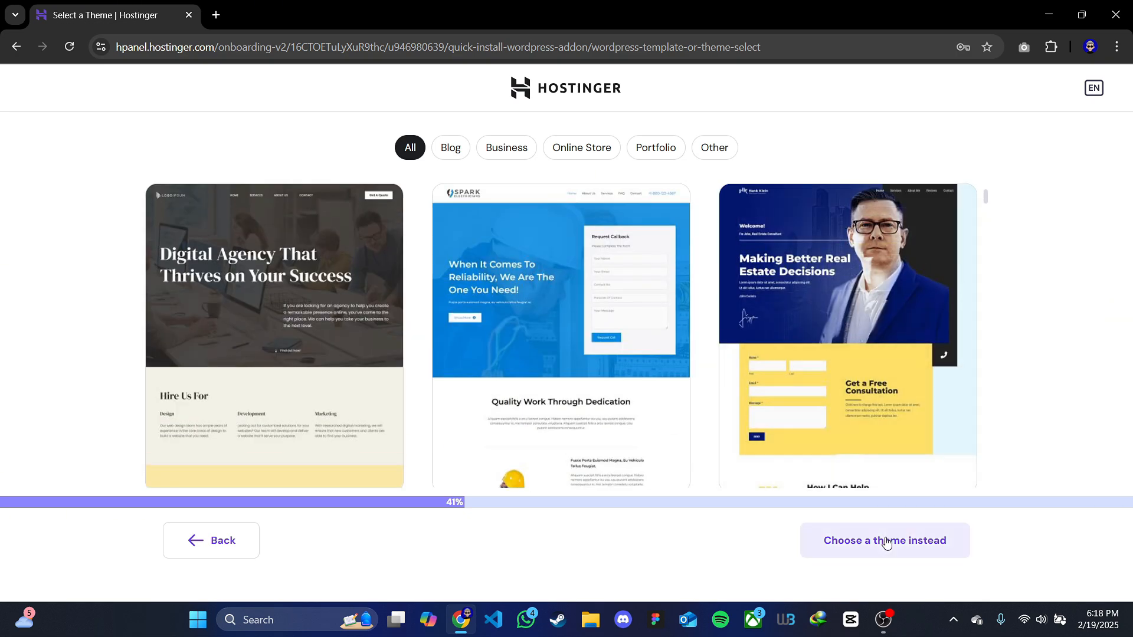
pyautogui.click(887, 542)
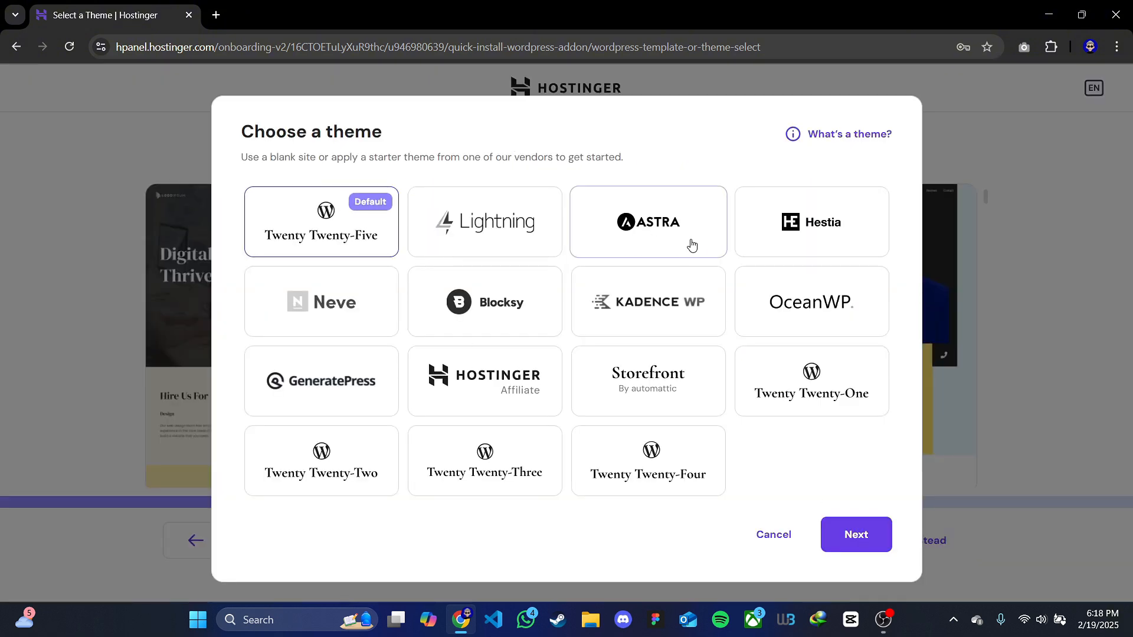
pyautogui.click(660, 233)
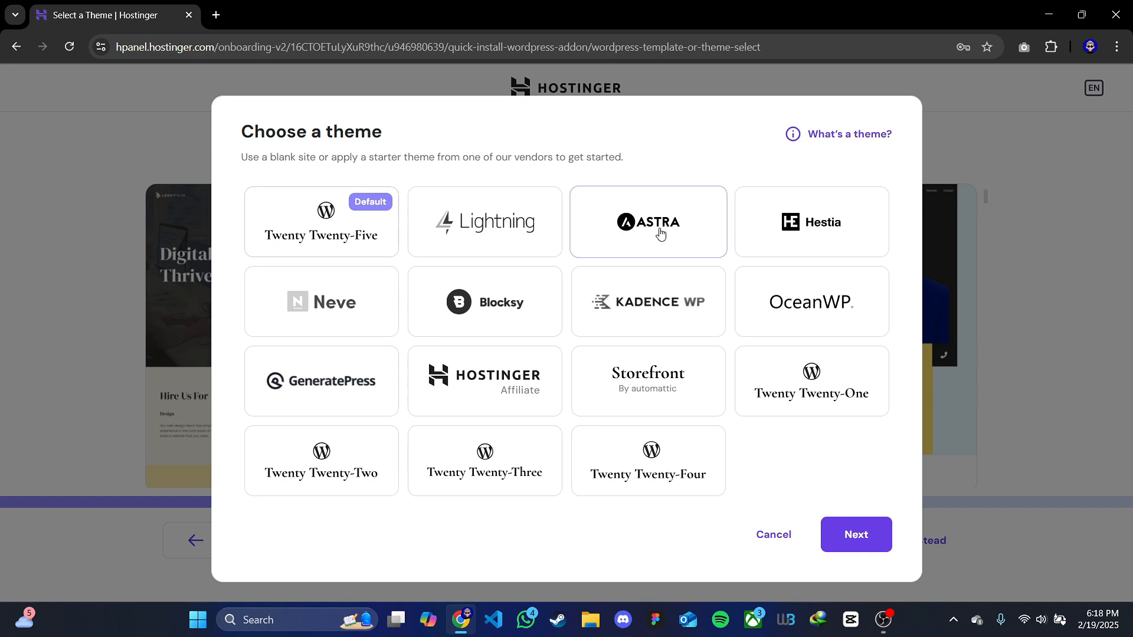
pyautogui.click(856, 535)
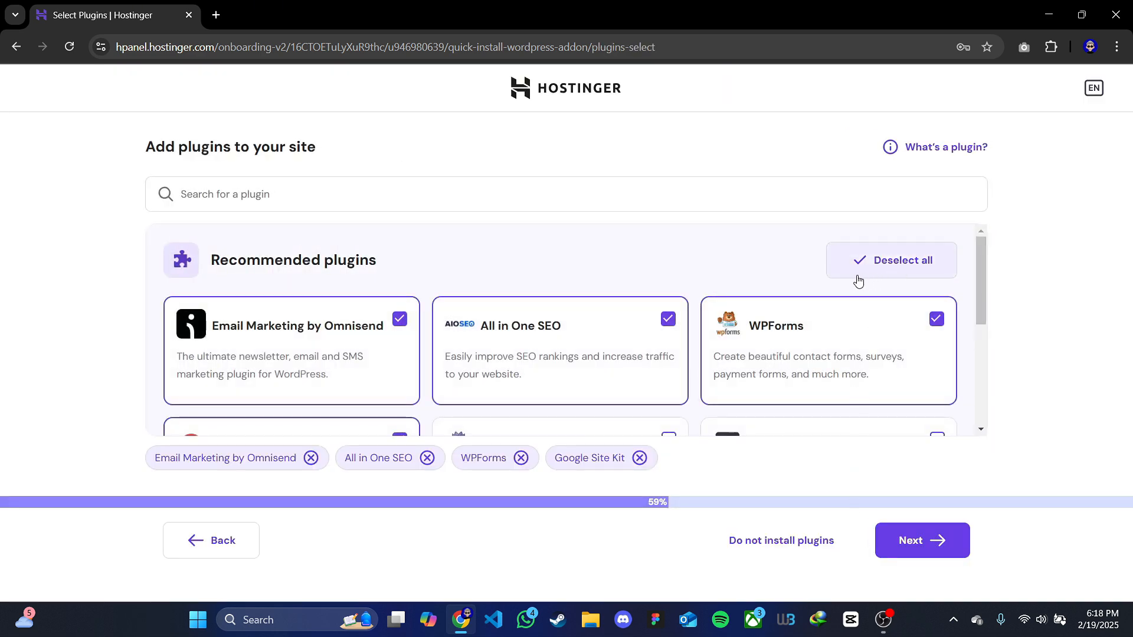
# Deselect all recommended plugins and continue to the domain selection
pyautogui.scroll(-4, 858, 281)
pyautogui.scroll(4, 933, 312)
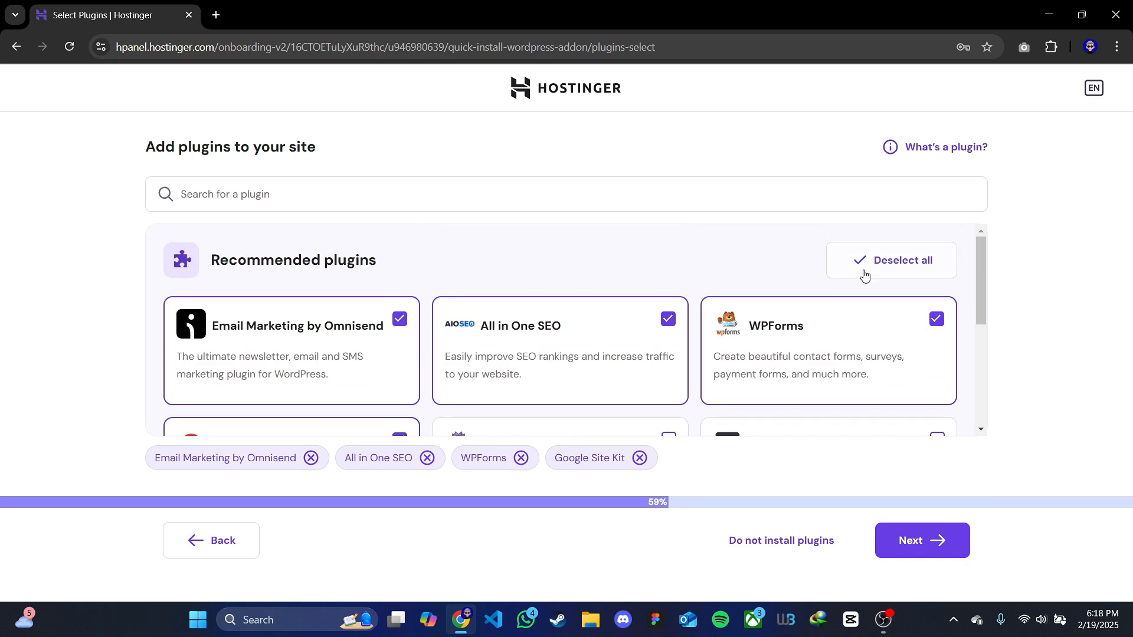
pyautogui.click(864, 275)
pyautogui.click(935, 542)
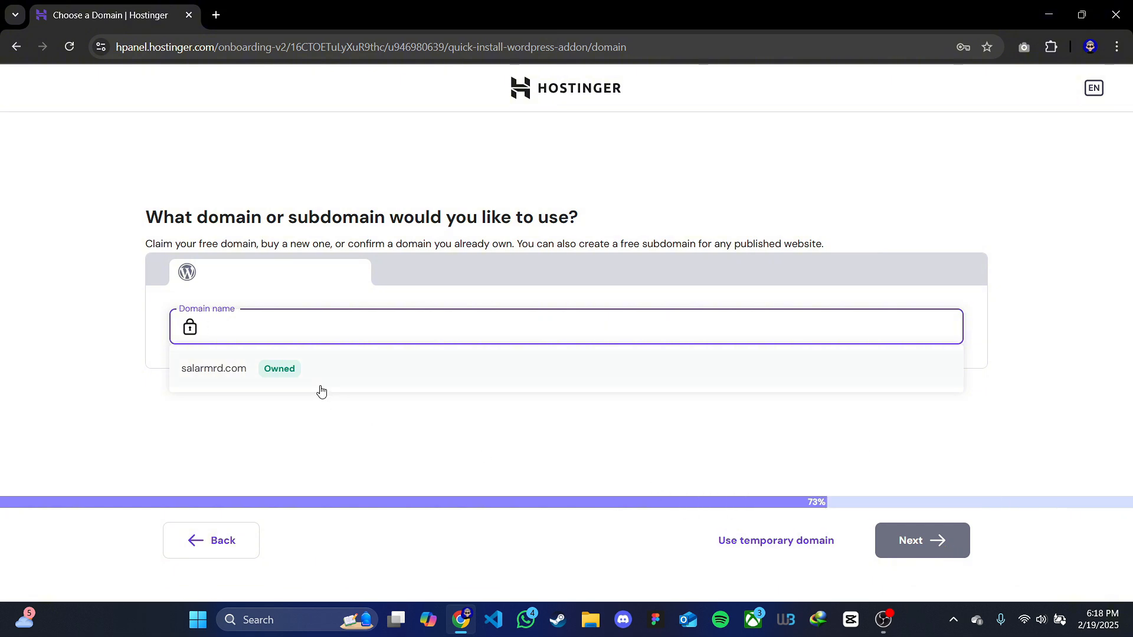
# Use a temporary domain for the new site and log in to its WordPress admin dashboard
pyautogui.click(739, 547)
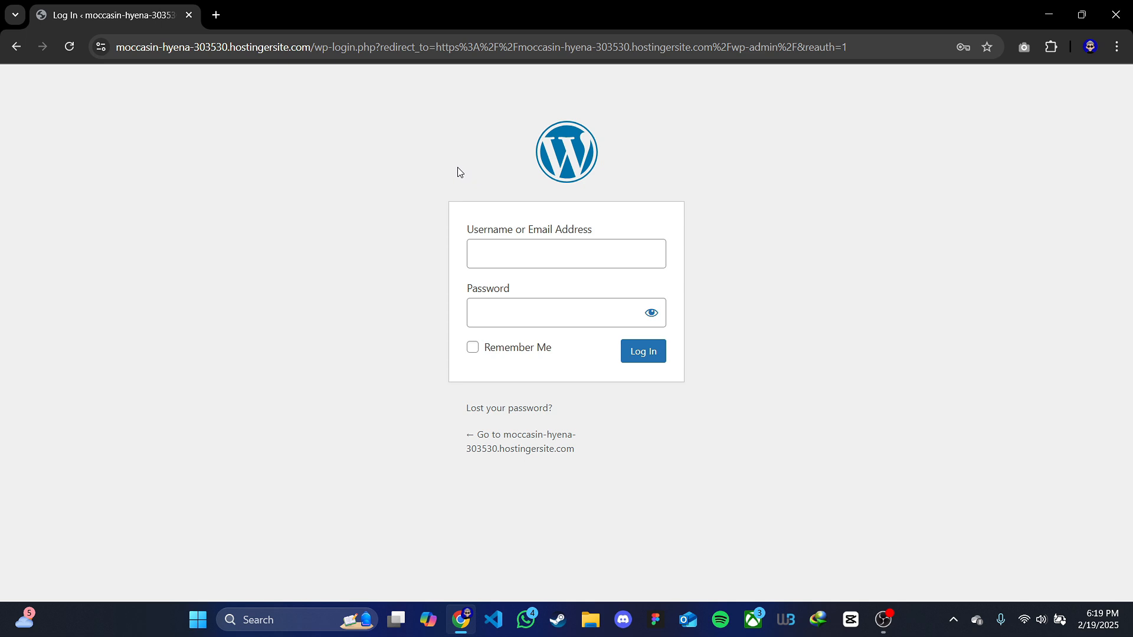
pyautogui.click(655, 351)
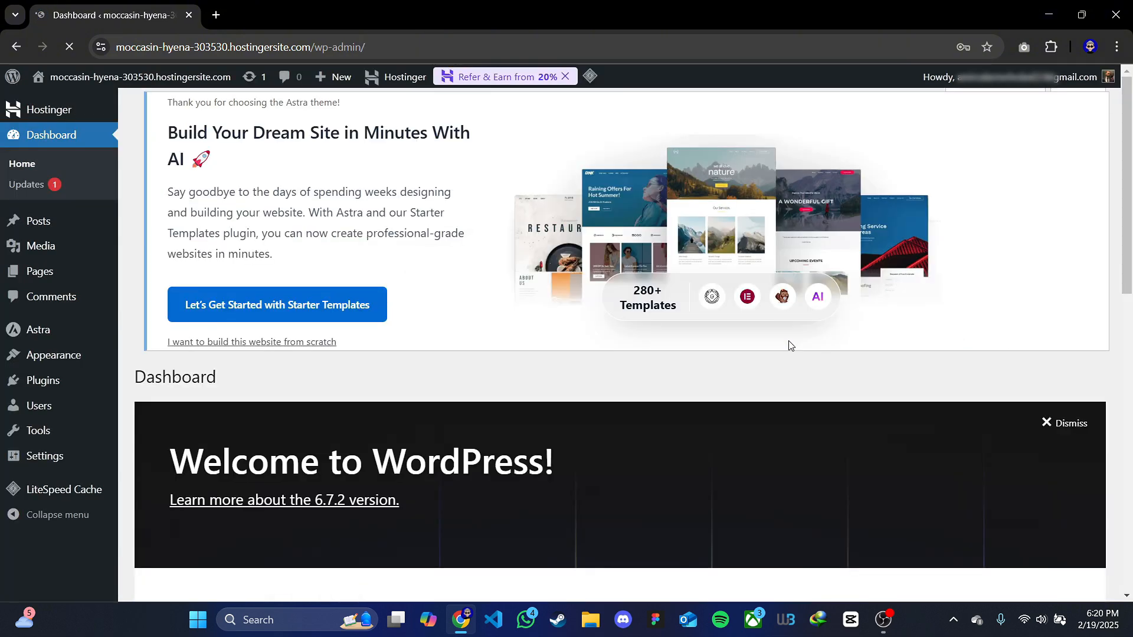
pyautogui.click(978, 84)
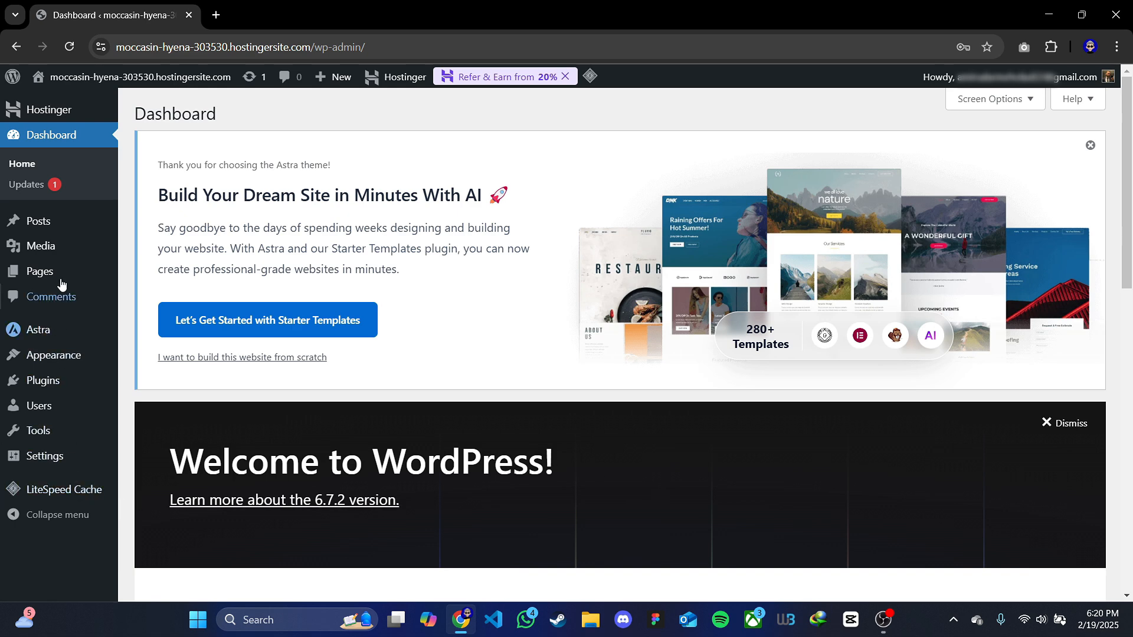
pyautogui.moveTo(70, 86)
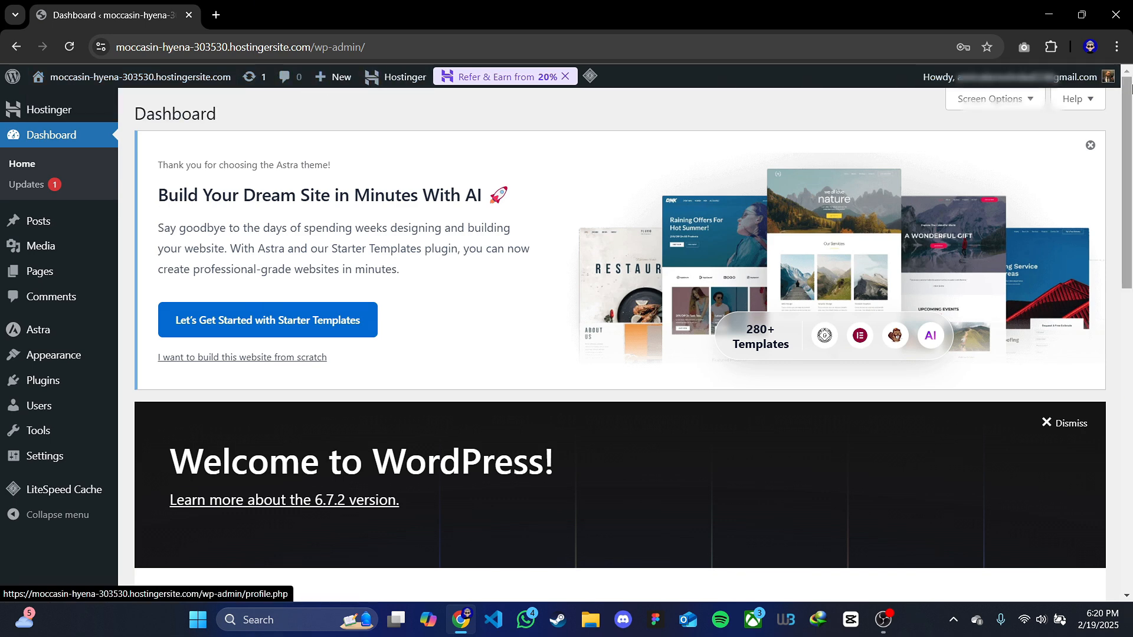
pyautogui.moveTo(1062, 78)
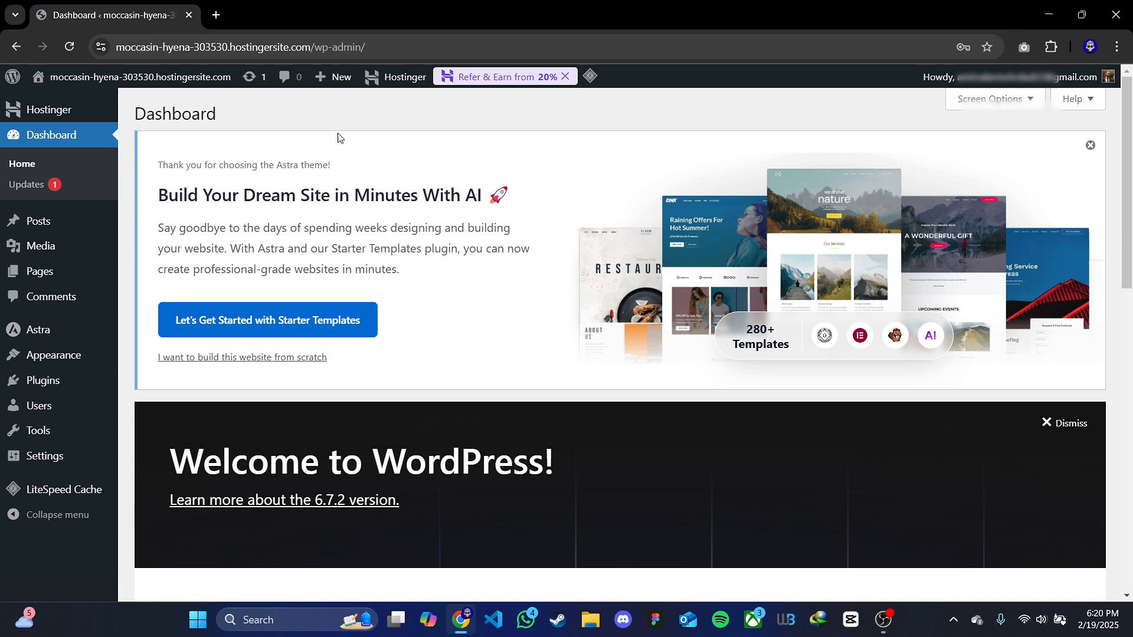
# Open the Themes page and look through the installed themes
pyautogui.moveTo(58, 362)
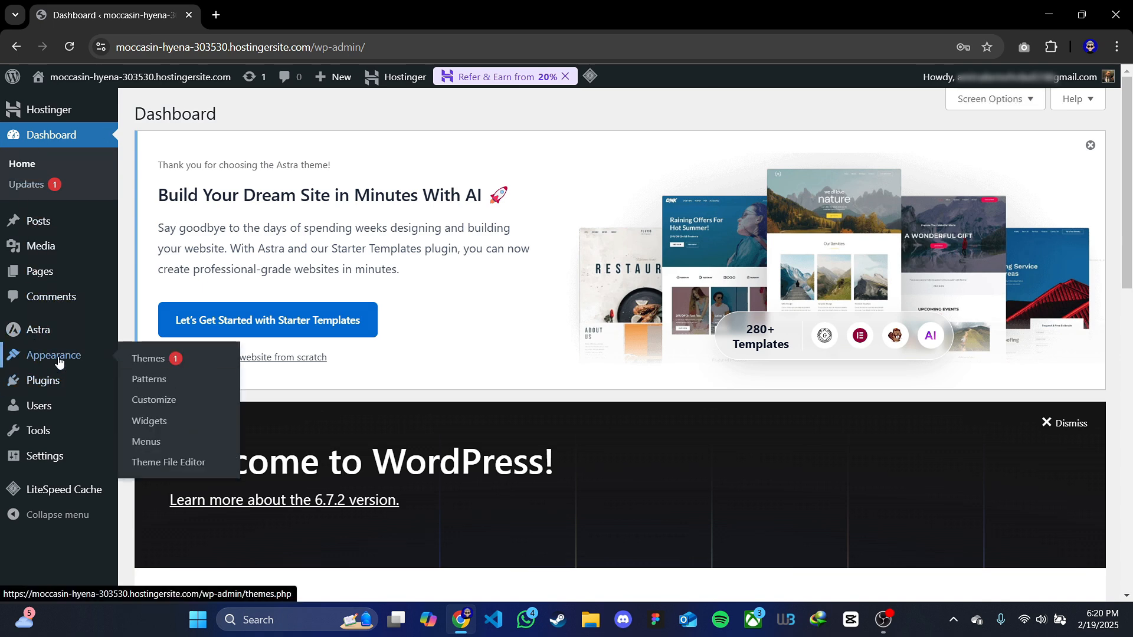
pyautogui.click(142, 361)
pyautogui.scroll(-2, 413, 329)
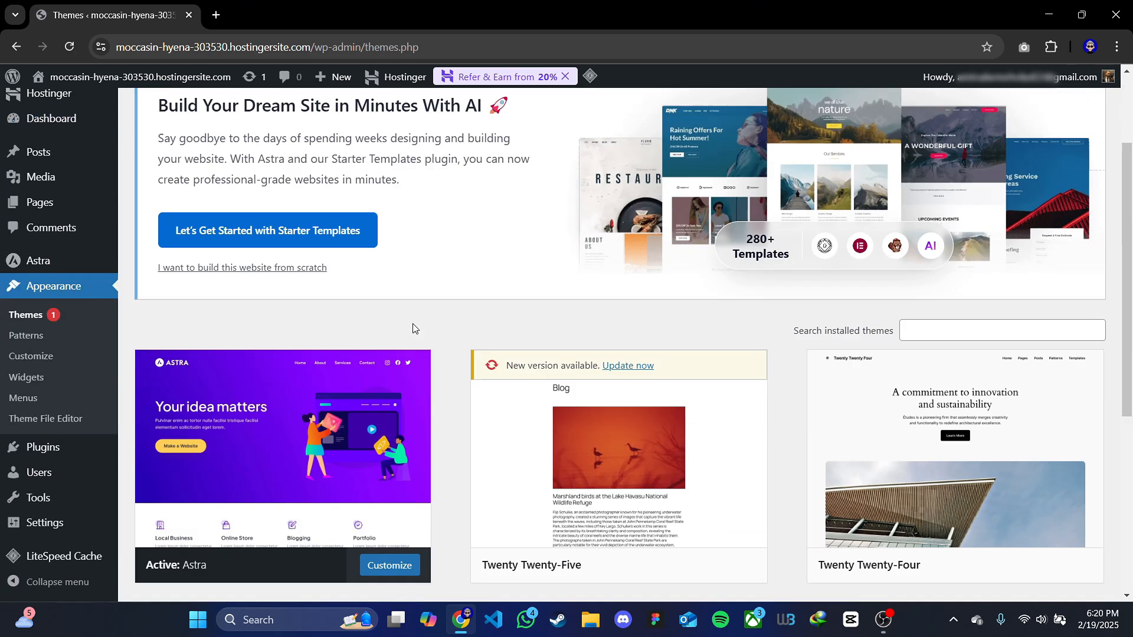
pyautogui.scroll(-3, 413, 328)
pyautogui.scroll(5, 283, 283)
# Open the page for adding themes, search for "astra" and check the Astra theme's entry
pyautogui.click(287, 115)
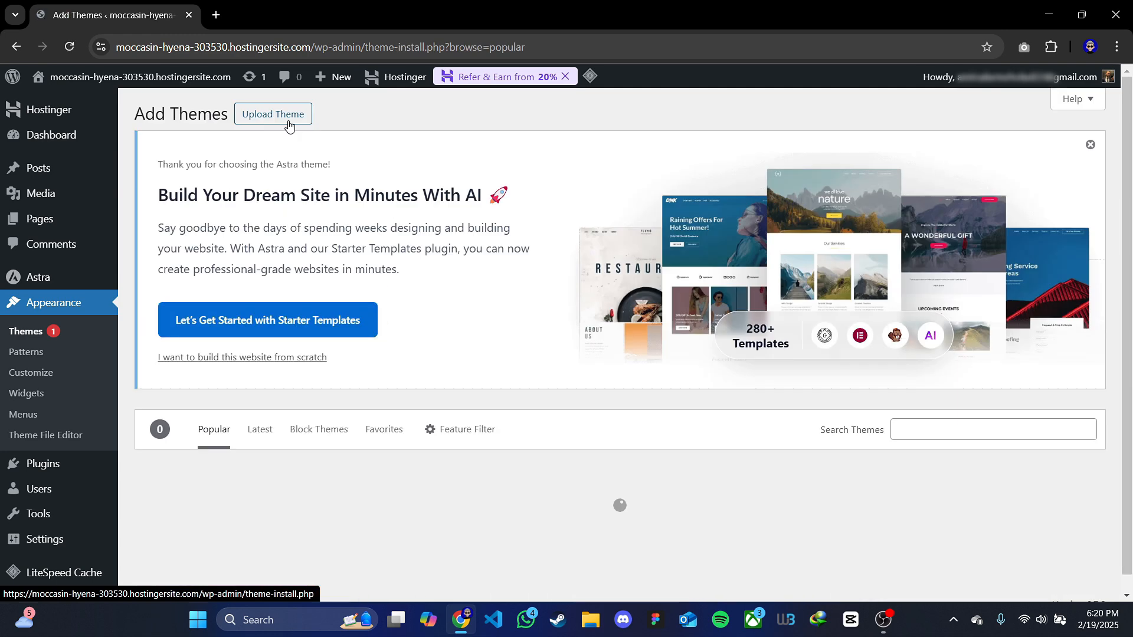
pyautogui.click(931, 433)
pyautogui.write('astra')
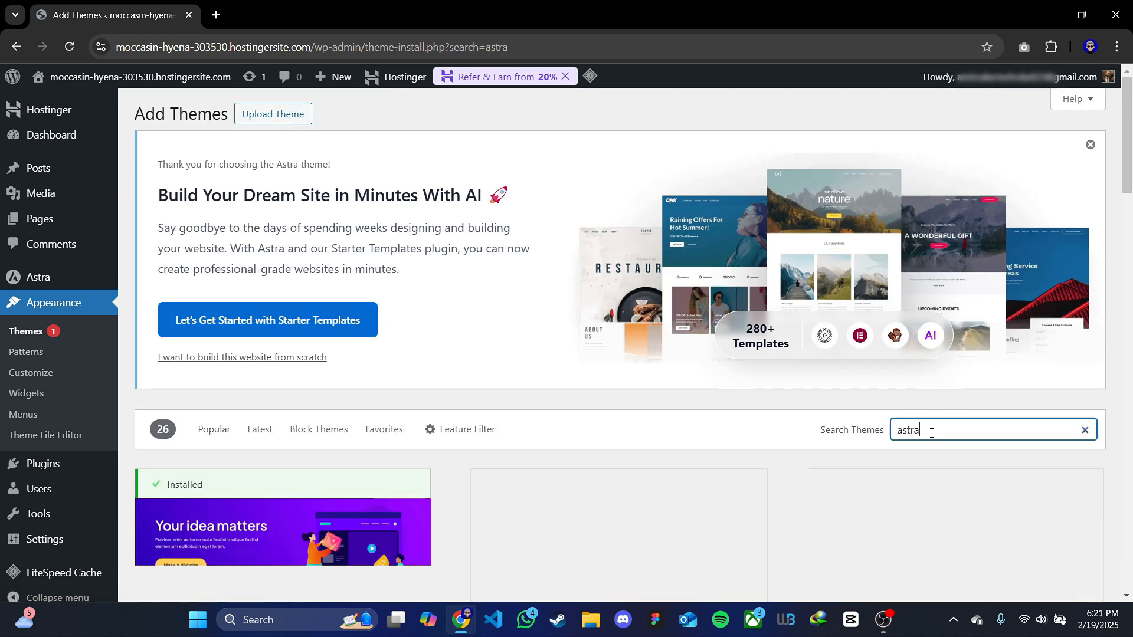
pyautogui.scroll(-2, 448, 387)
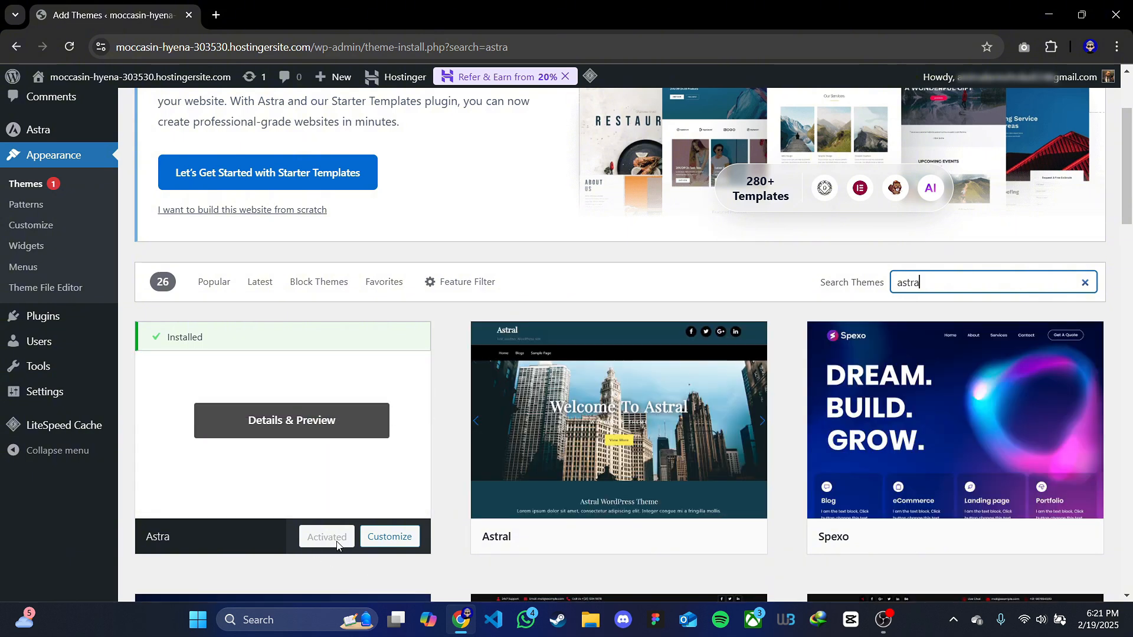
# Search for "starter template" among the new plugins, then install and activate the Starter Templates plugin by Brainstorm Force
pyautogui.moveTo(67, 314)
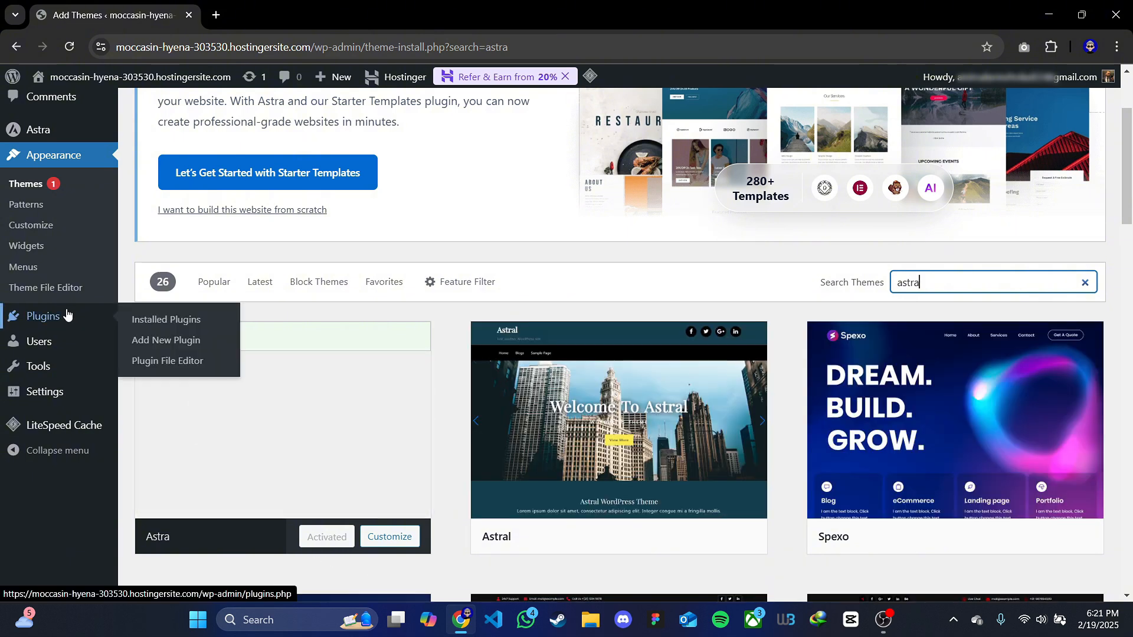
pyautogui.click(158, 341)
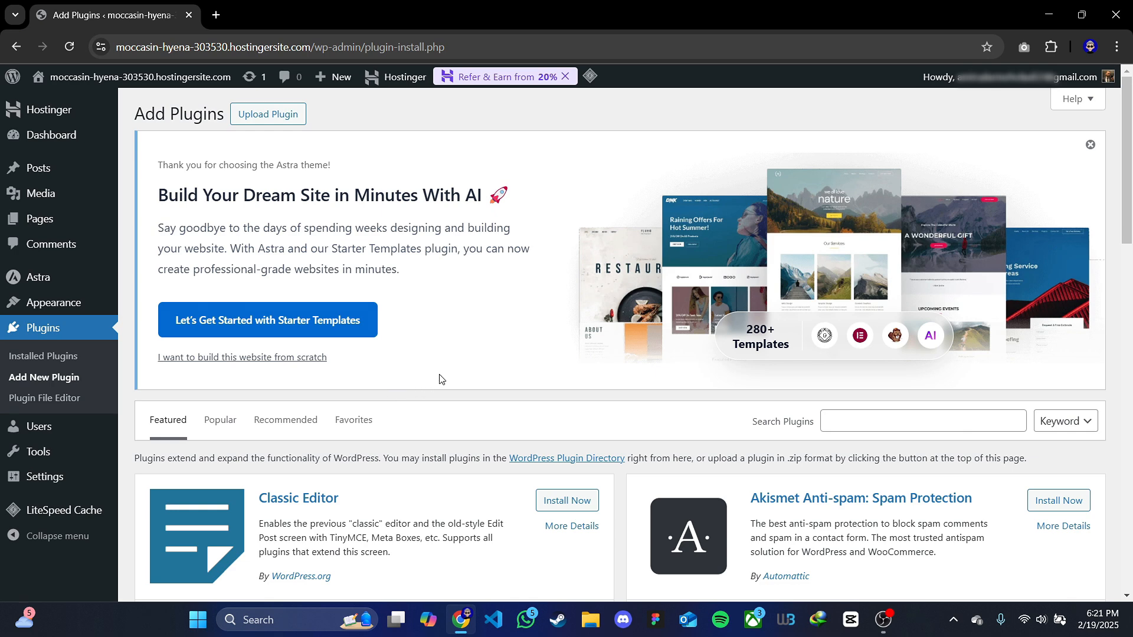
pyautogui.scroll(-4, 439, 379)
pyautogui.click(906, 200)
pyautogui.write('s')
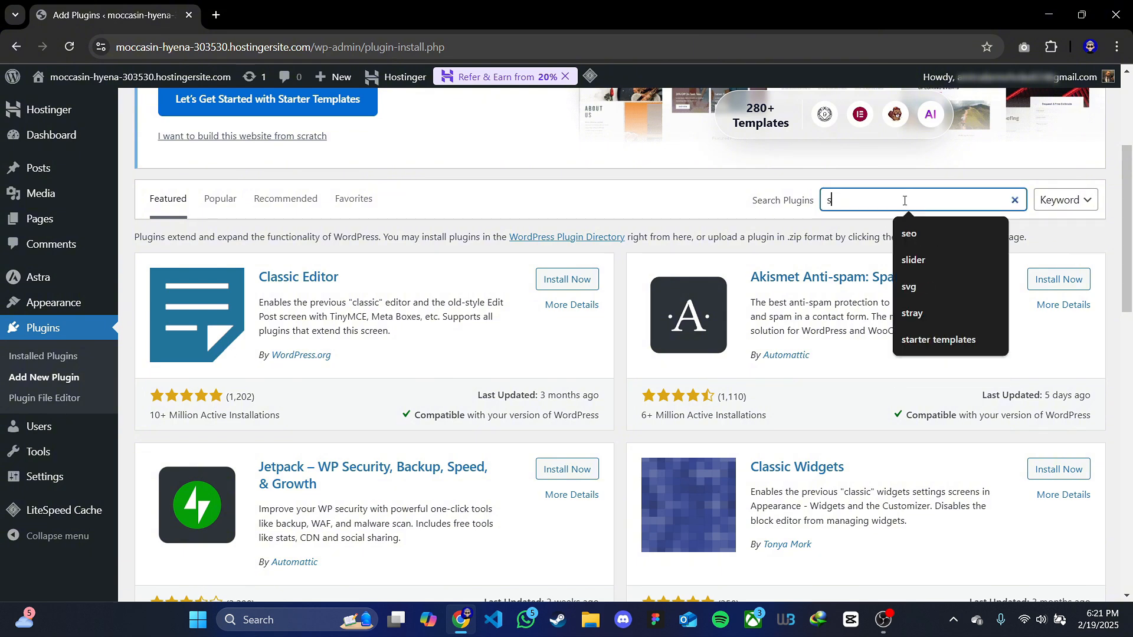
pyautogui.write('tarter template')
pyautogui.press('Return')
pyautogui.scroll(-2, 316, 329)
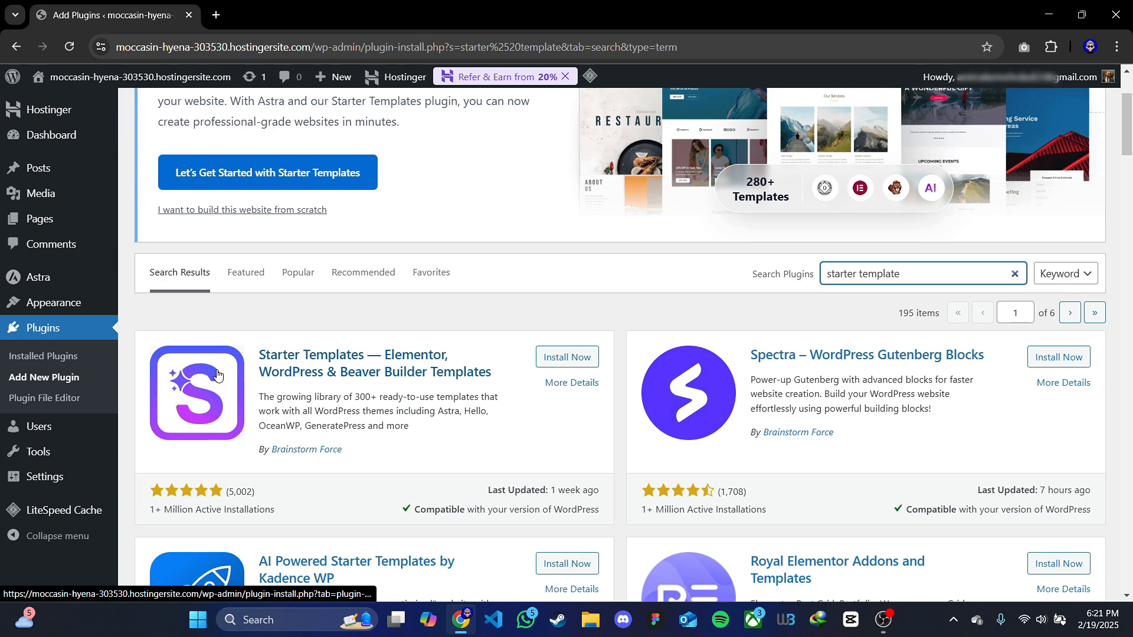
pyautogui.click(569, 365)
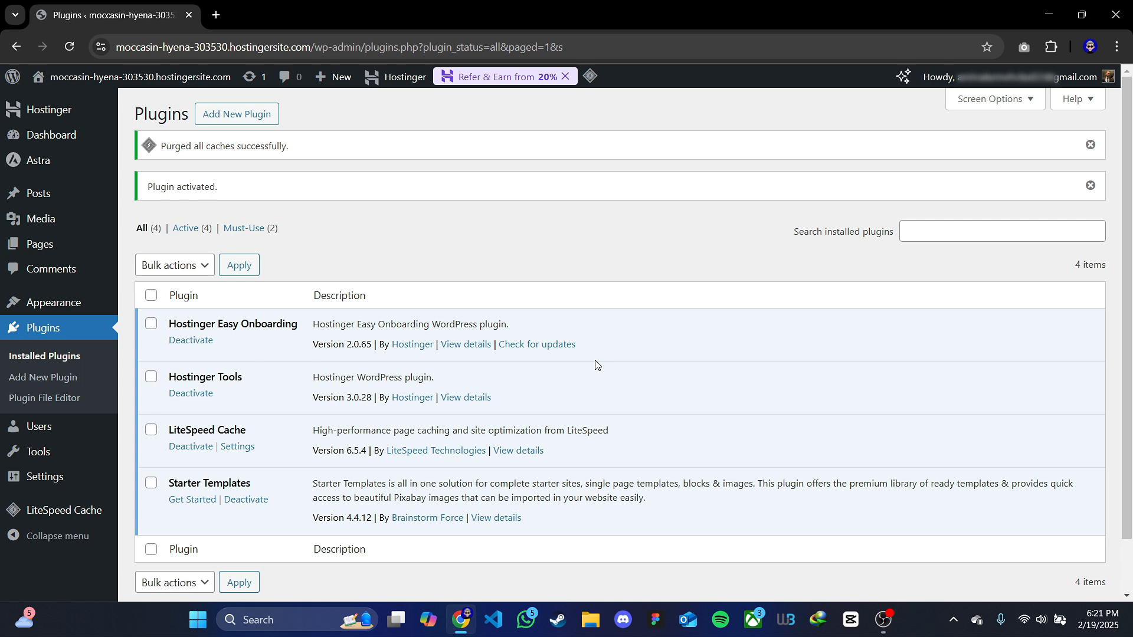
# Open the Starter Templates page and look at the list of available website builders
pyautogui.moveTo(69, 304)
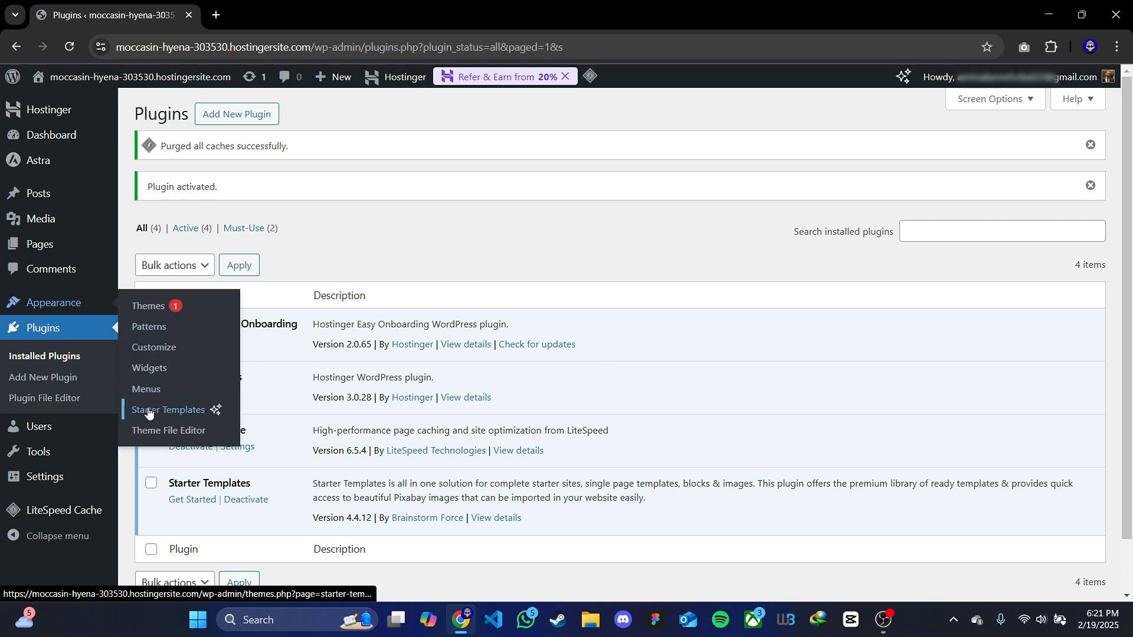
pyautogui.click(168, 411)
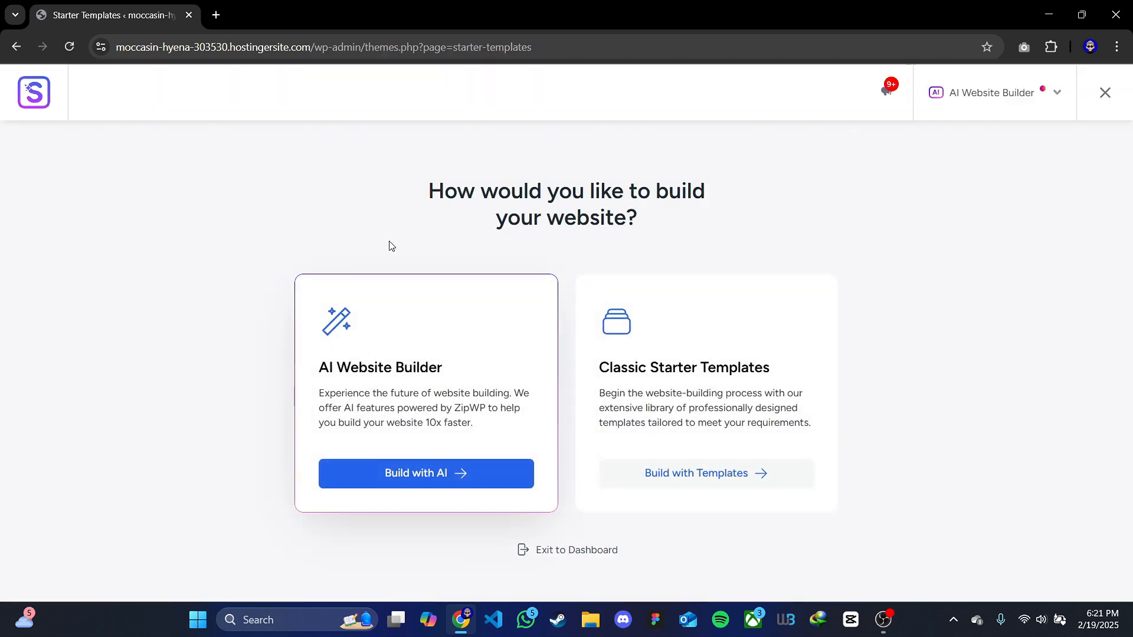
pyautogui.moveTo(426, 190); pyautogui.dragTo(653, 228)
pyautogui.click(654, 230)
pyautogui.click(969, 104)
pyautogui.click(969, 103)
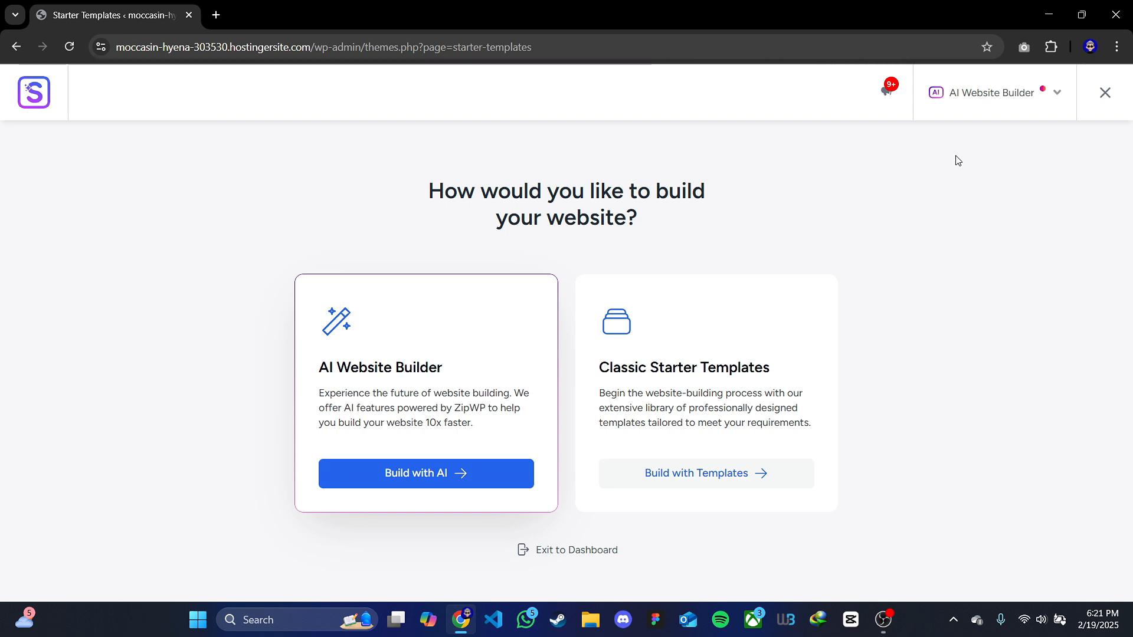
pyautogui.click(1003, 94)
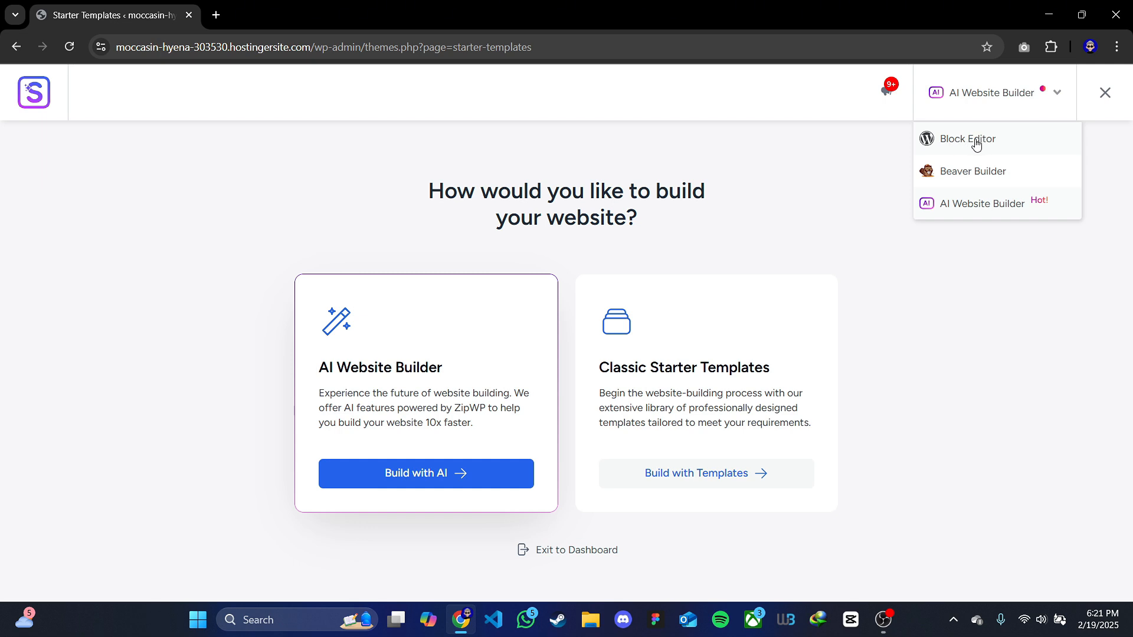
pyautogui.click(994, 110)
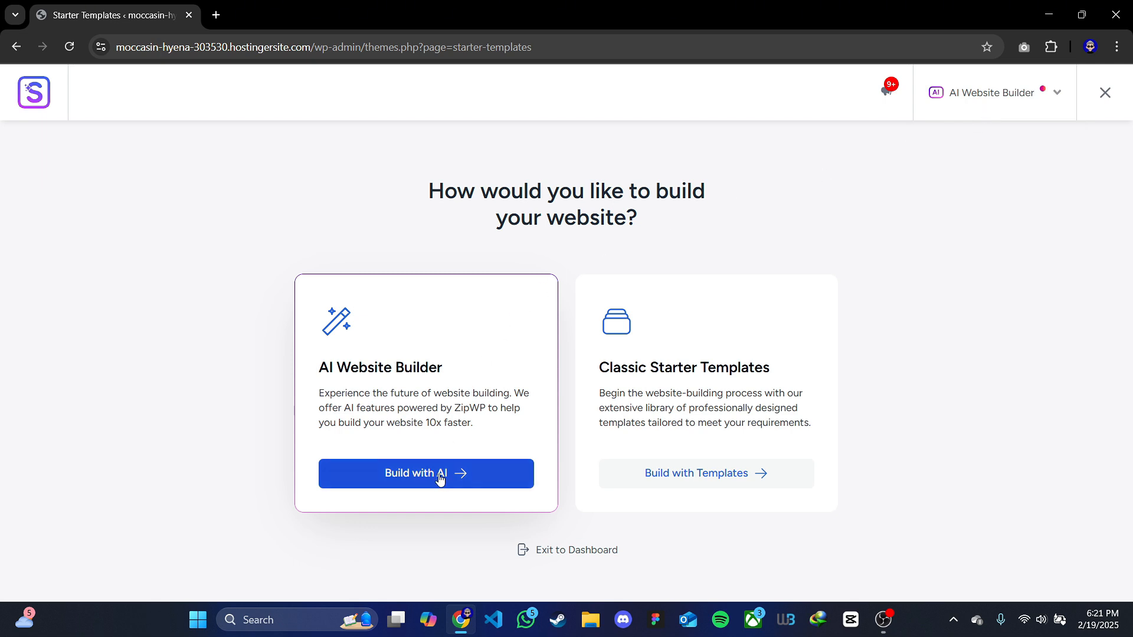
# Enter the AI Website Builder option and switch the builder to Elementor
pyautogui.click(416, 483)
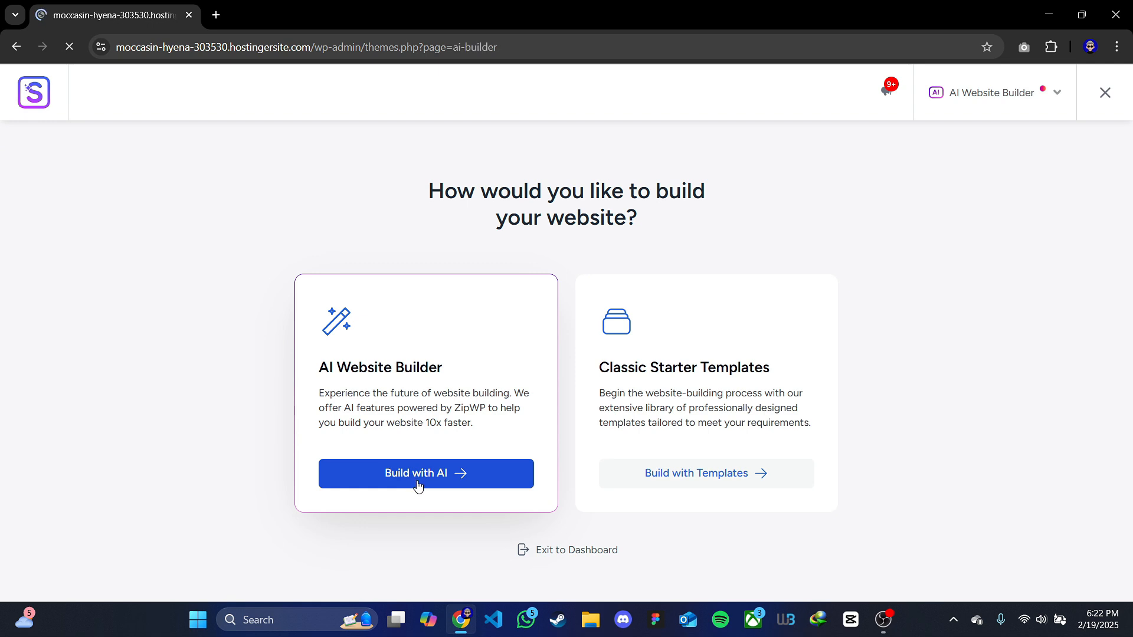
pyautogui.click(1008, 111)
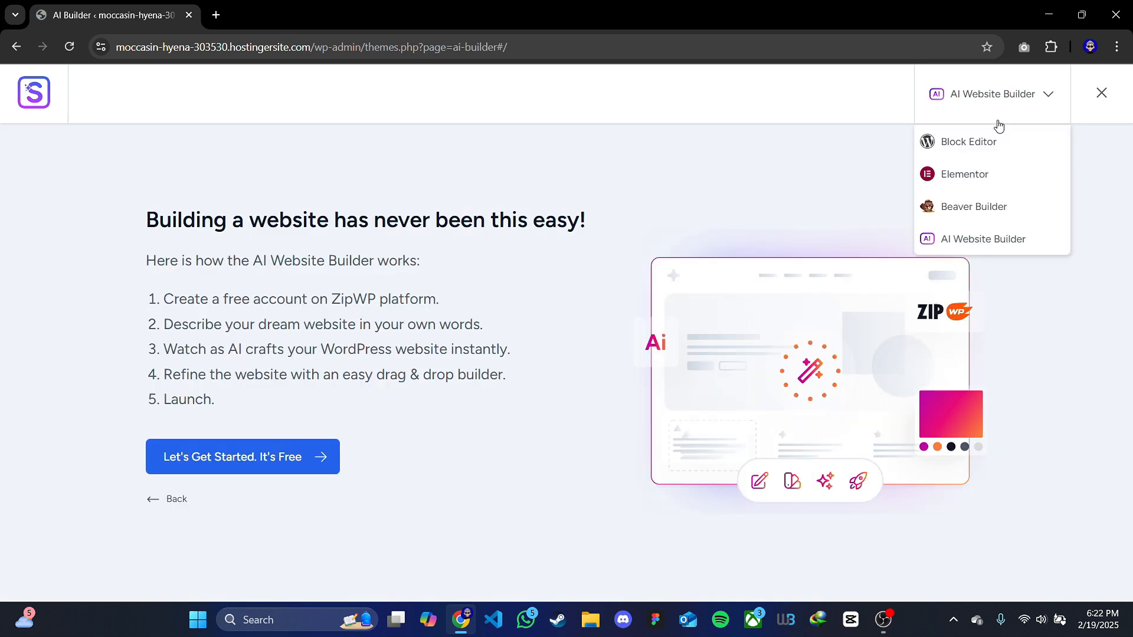
pyautogui.click(976, 175)
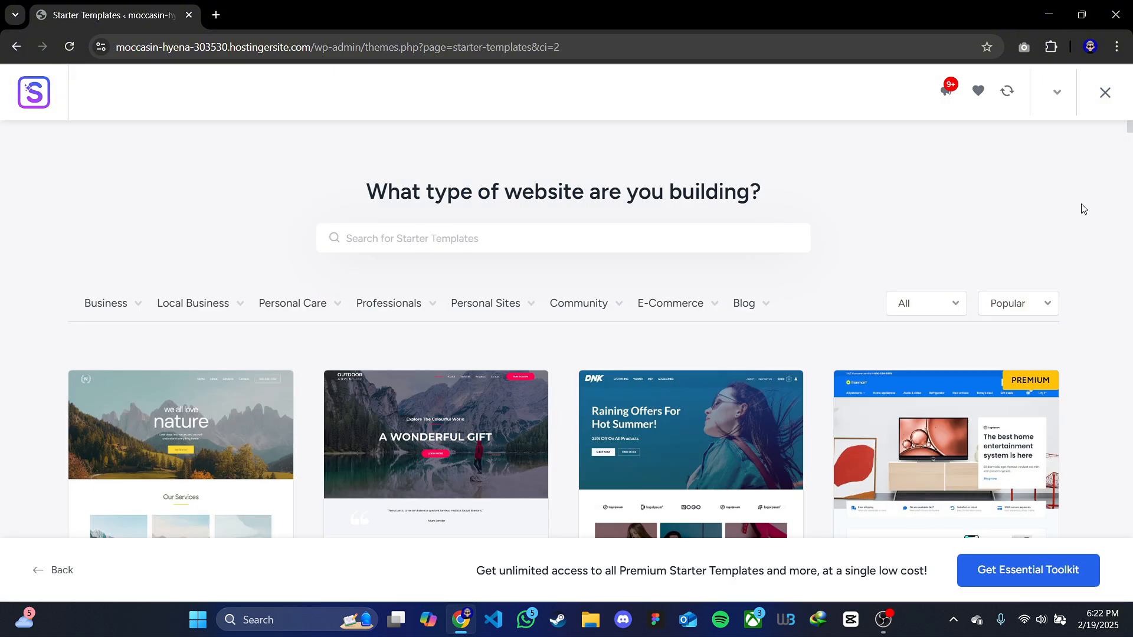
# Browse the Elementor starter templates, then narrow them to the Real Estate category under Business
pyautogui.scroll(-4, 1098, 226)
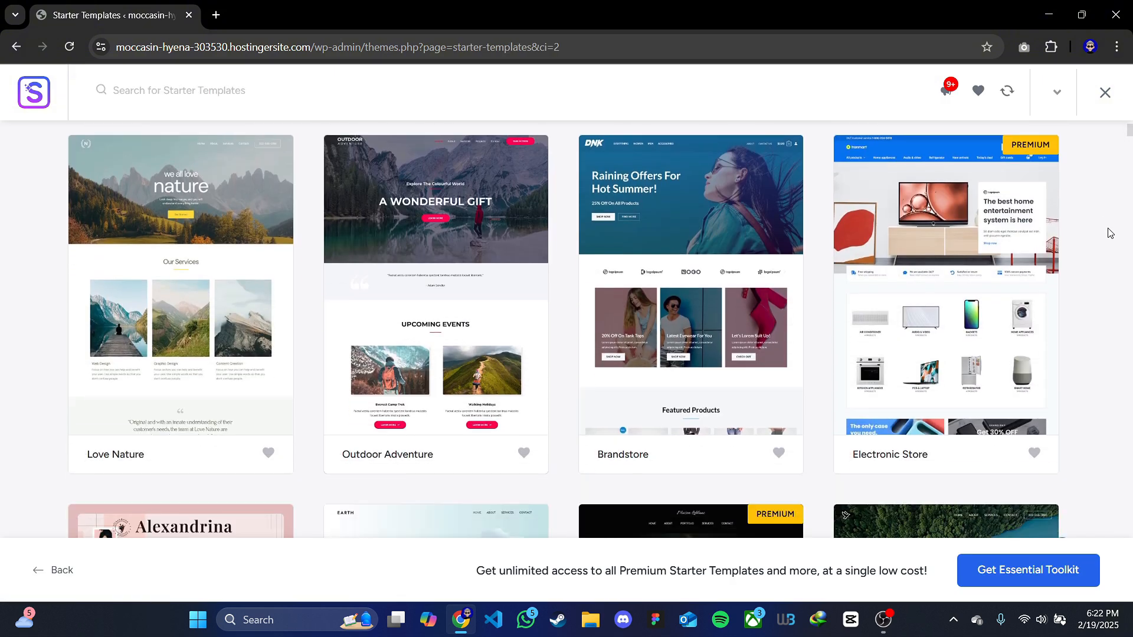
pyautogui.scroll(-10, 1116, 240)
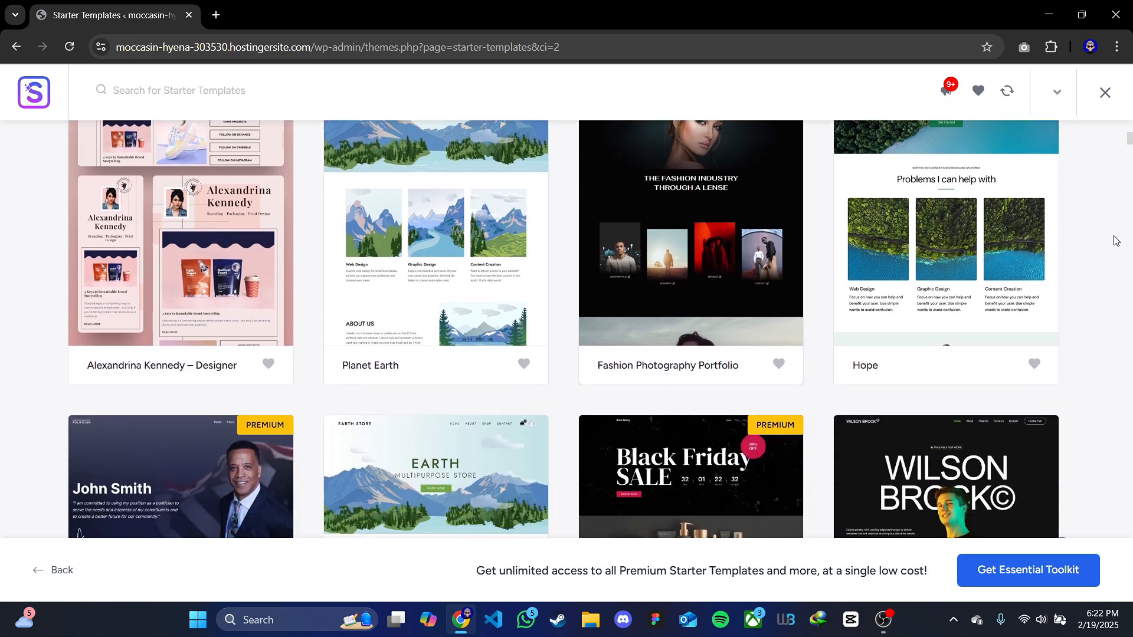
pyautogui.scroll(-12, 1115, 240)
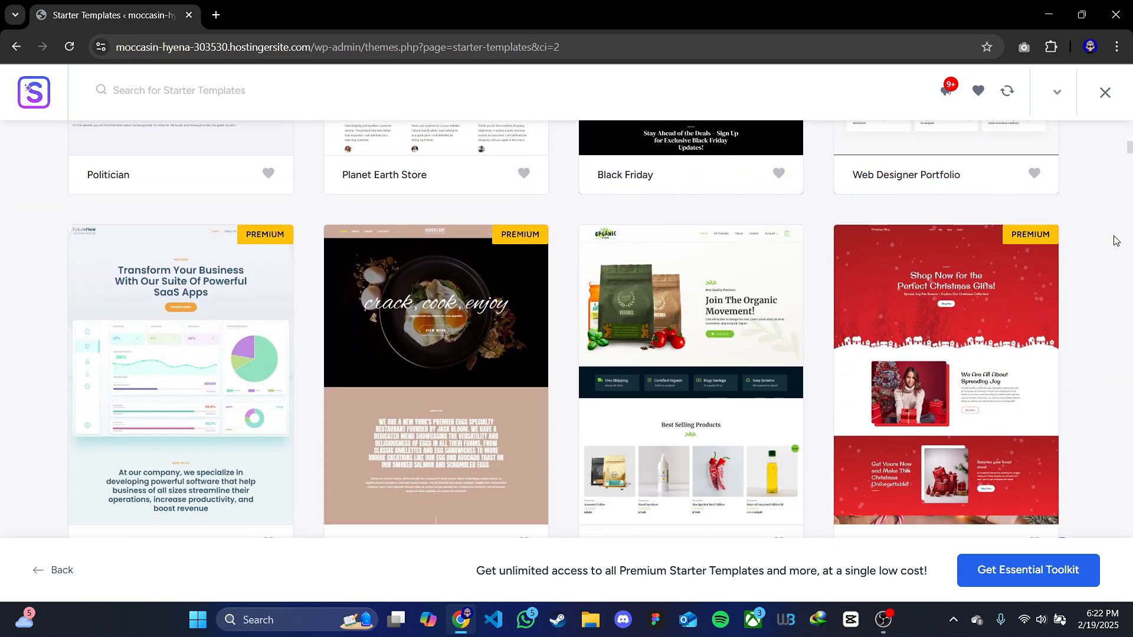
pyautogui.scroll(-10, 1115, 240)
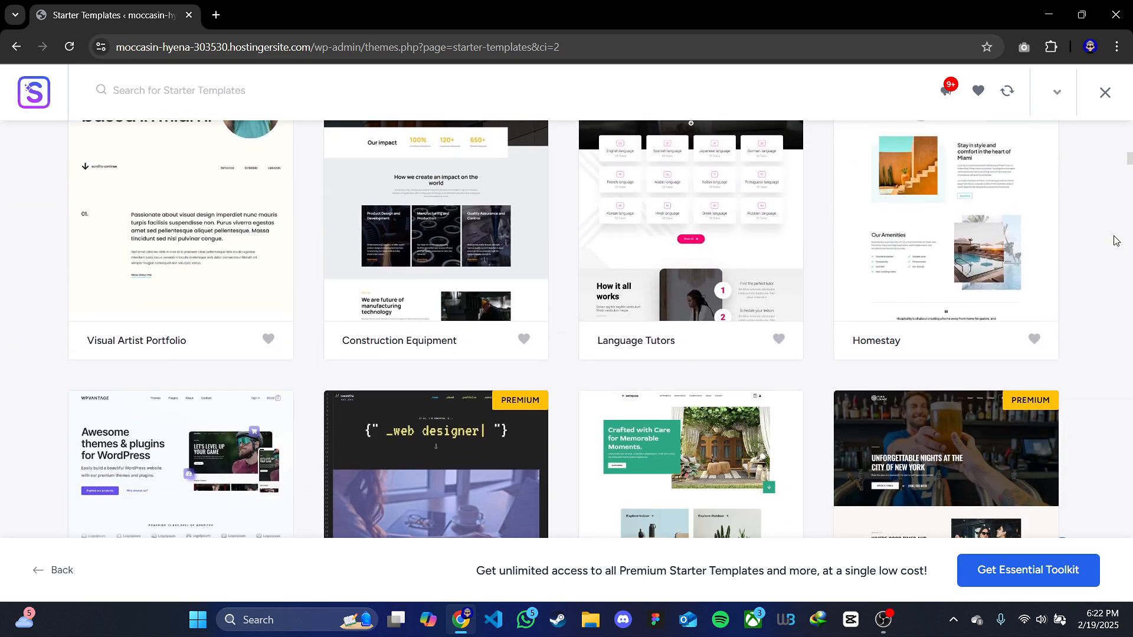
pyautogui.scroll(20, 1115, 240)
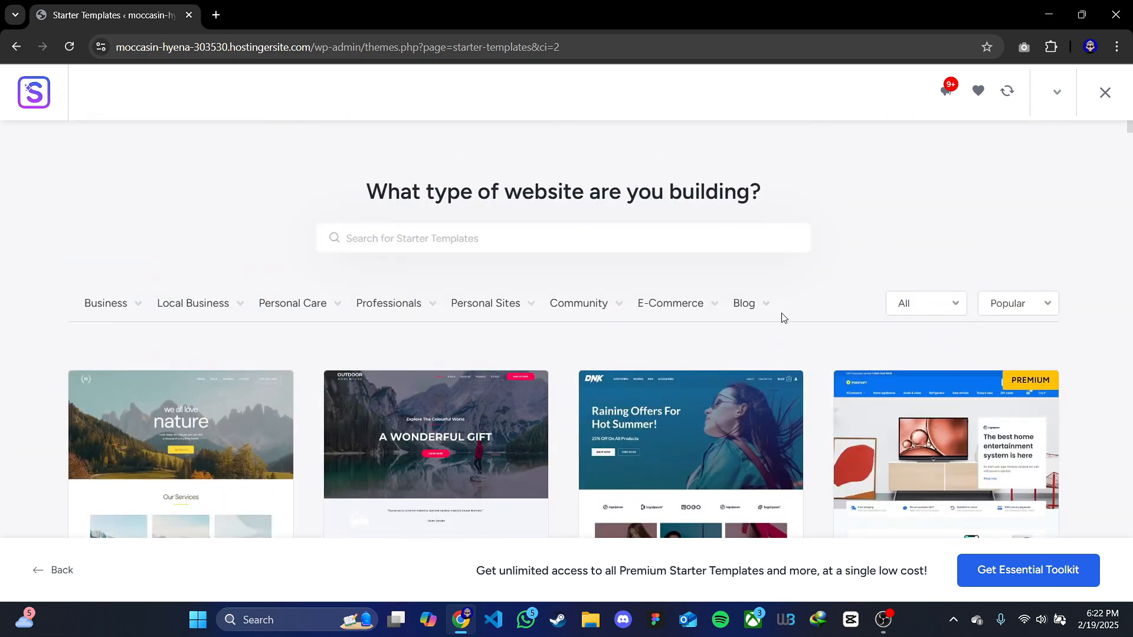
pyautogui.moveTo(106, 311)
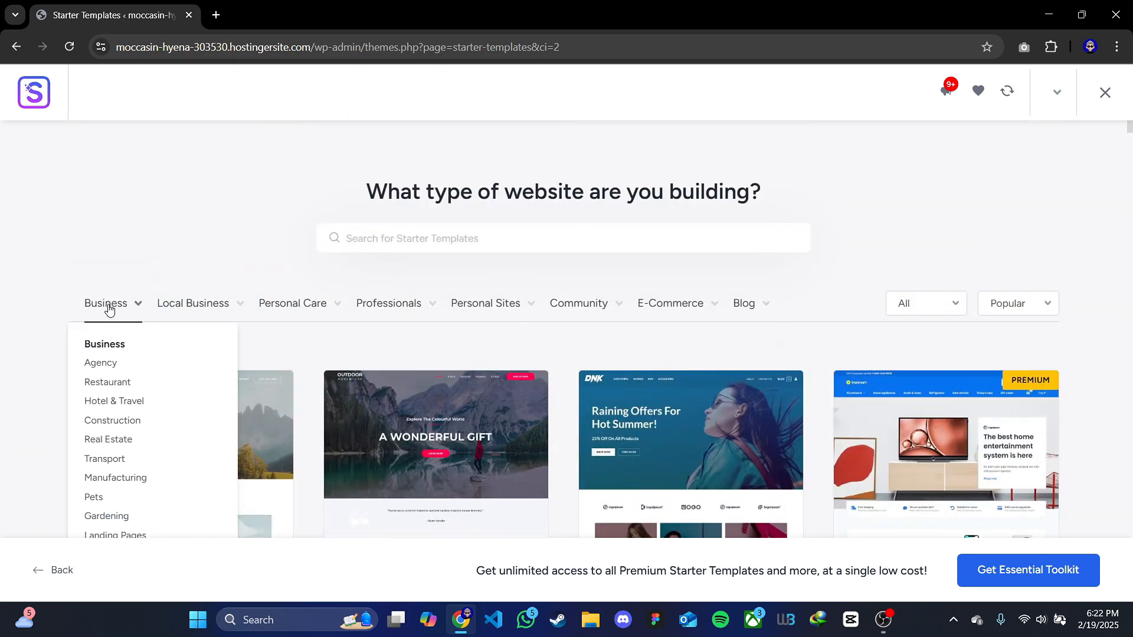
pyautogui.scroll(-1, 114, 305)
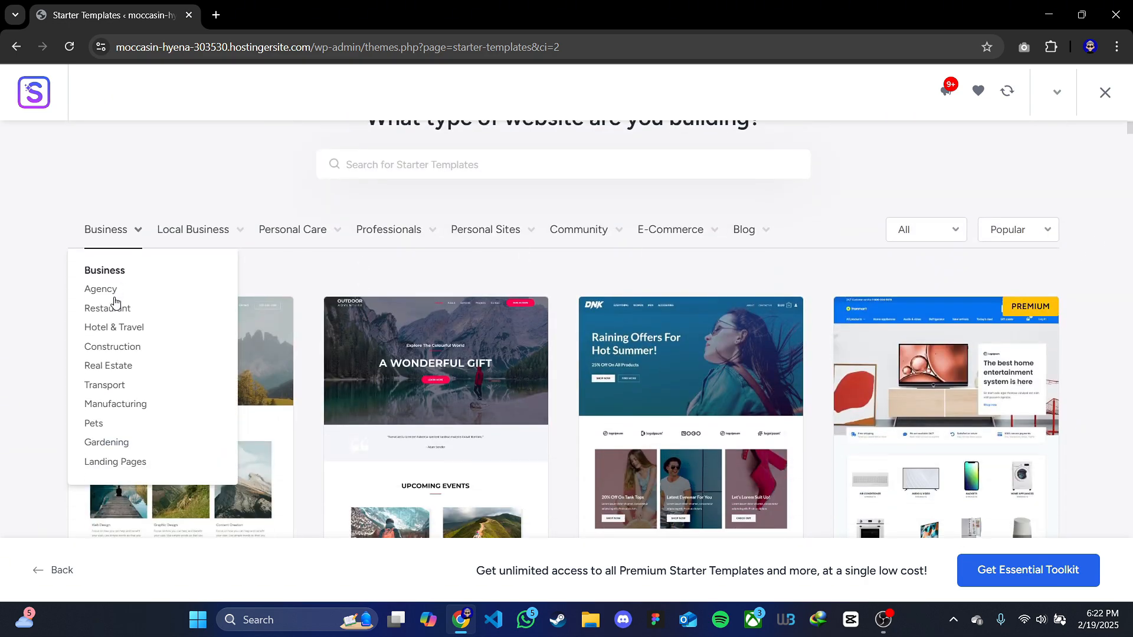
pyautogui.click(103, 366)
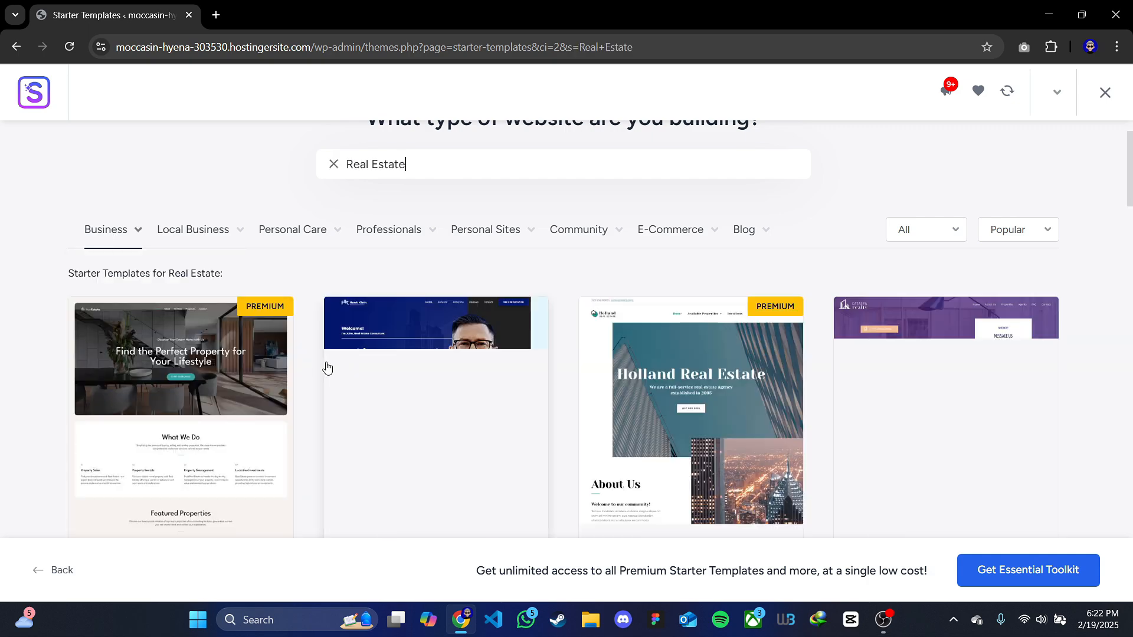
# Select the Interior Design Firm template from the Real Estate results and look through its preview
pyautogui.scroll(-9, 311, 373)
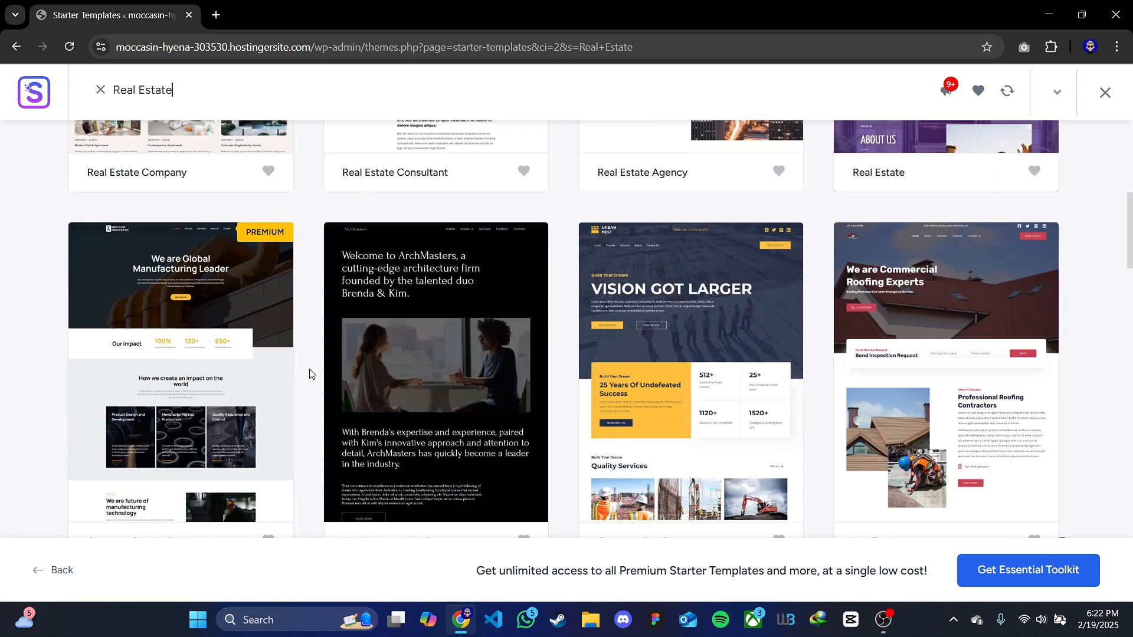
pyautogui.scroll(-11, 311, 373)
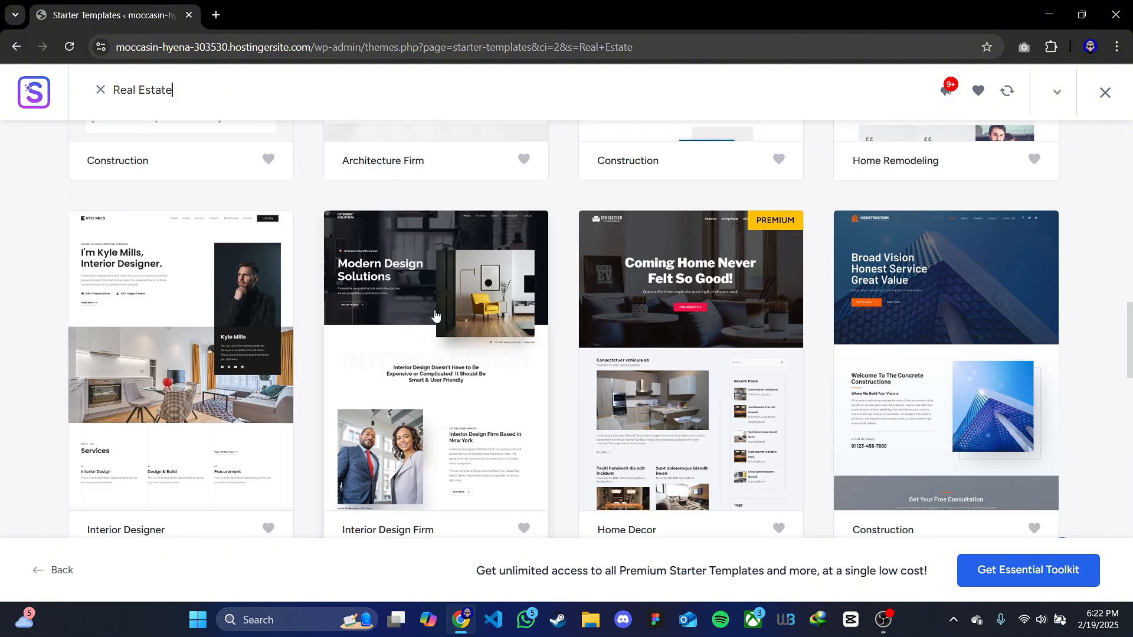
pyautogui.click(465, 352)
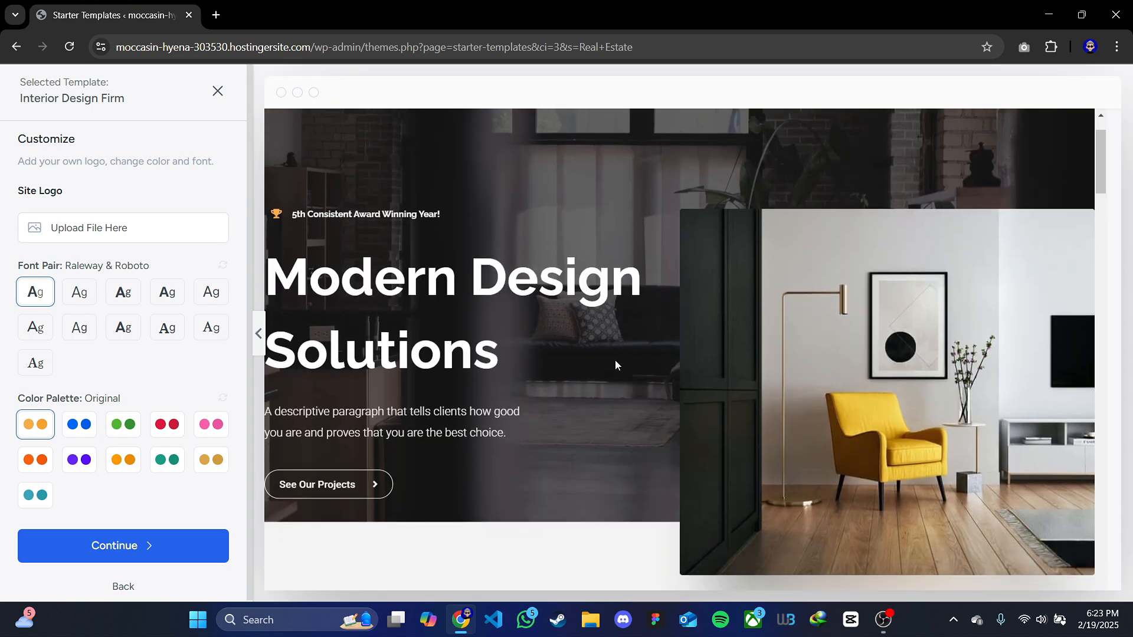
pyautogui.scroll(-10, 615, 363)
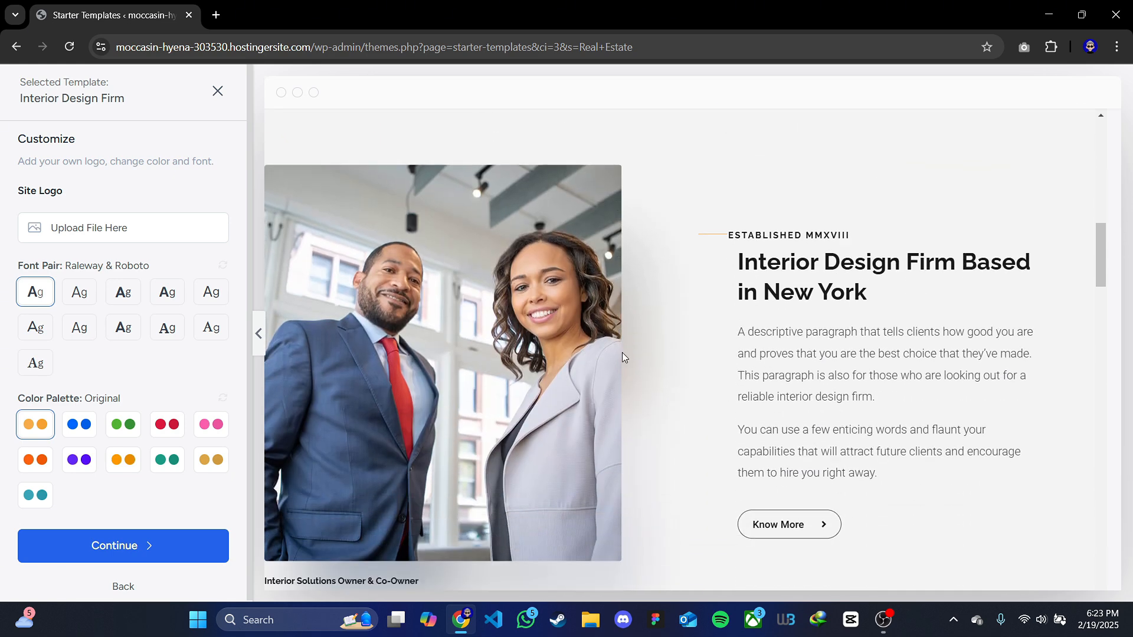
# Look over the template with alternative font pairs and color palettes, and set the color palette to the blue Style 1
pyautogui.scroll(-6, 621, 353)
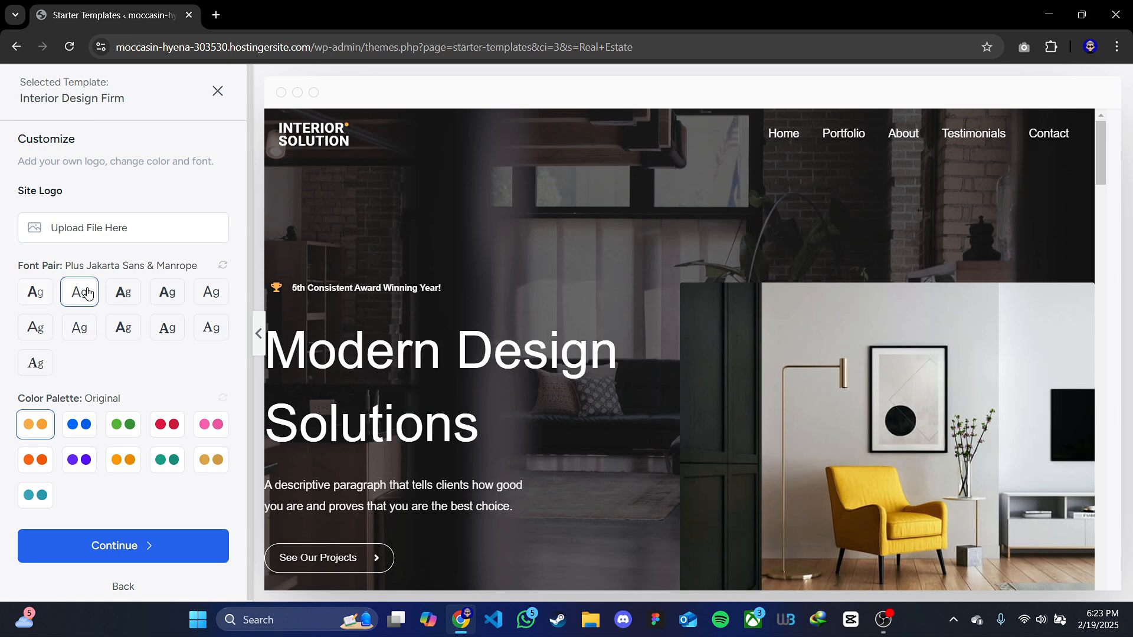
pyautogui.scroll(-1, 505, 381)
pyautogui.click(82, 435)
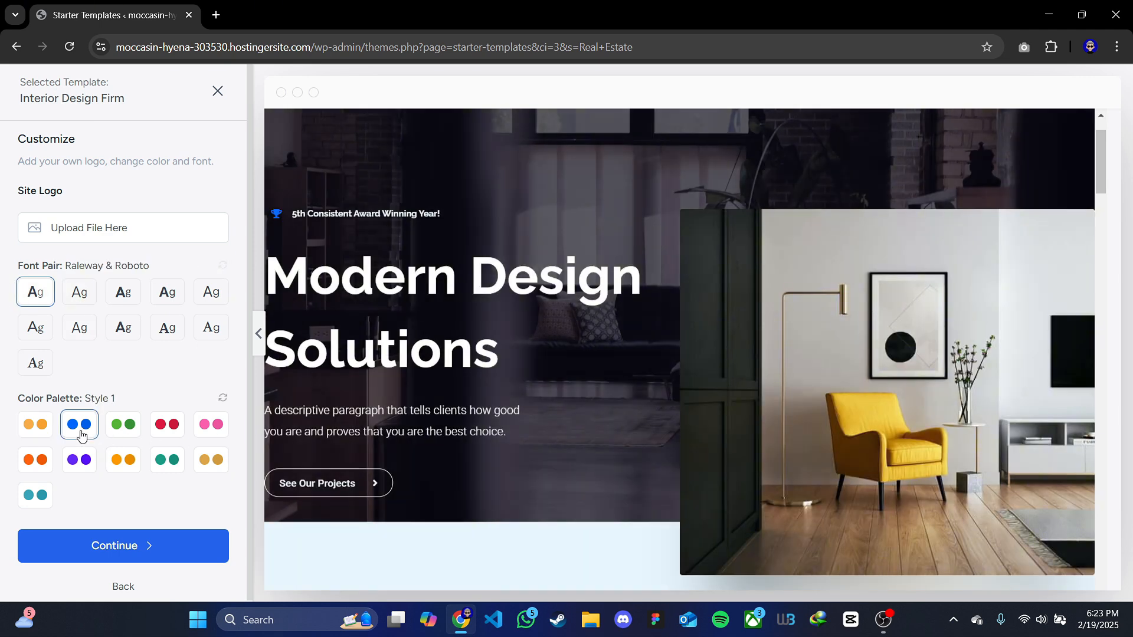
pyautogui.click(133, 431)
pyautogui.click(167, 424)
pyautogui.click(80, 424)
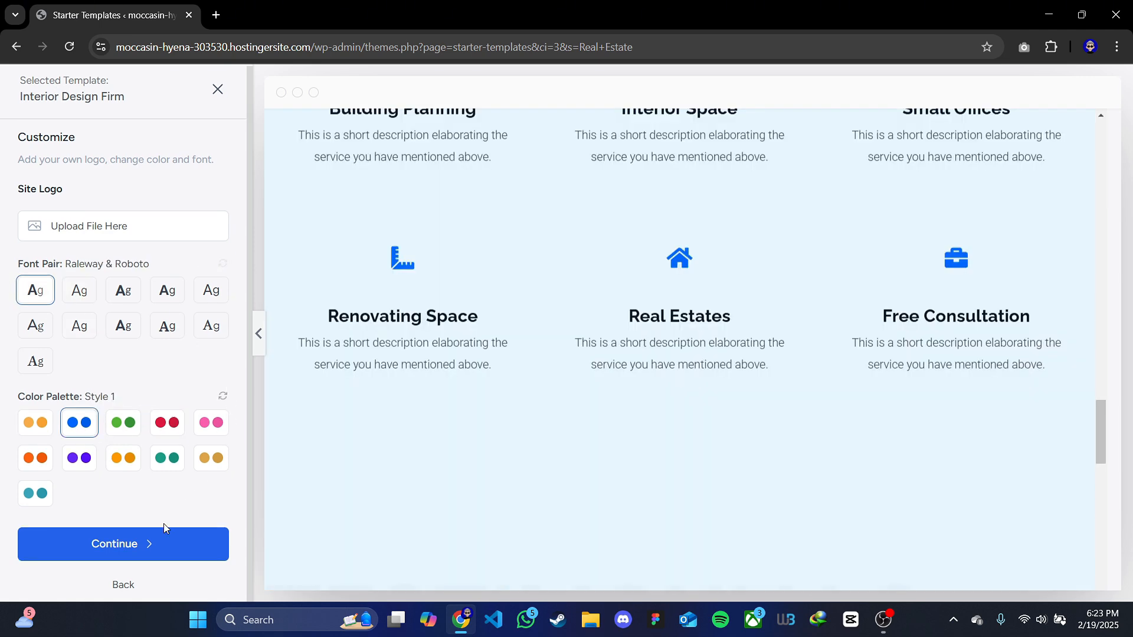
# Continue past the template customization and skip the selection of additional website features
pyautogui.click(152, 544)
pyautogui.scroll(-2, 564, 438)
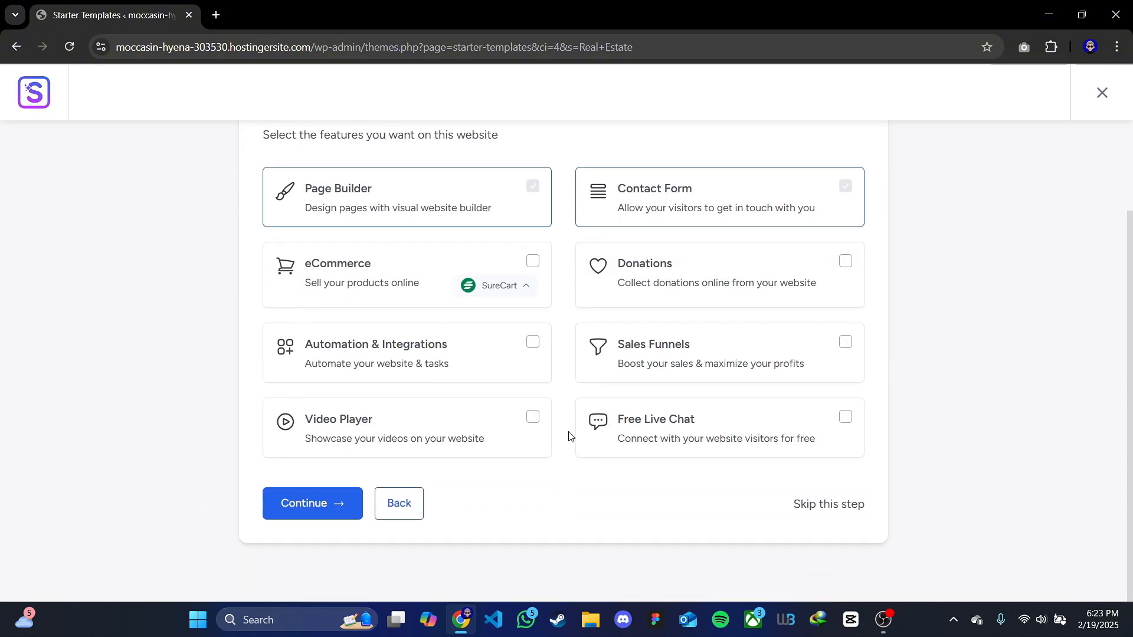
pyautogui.click(820, 503)
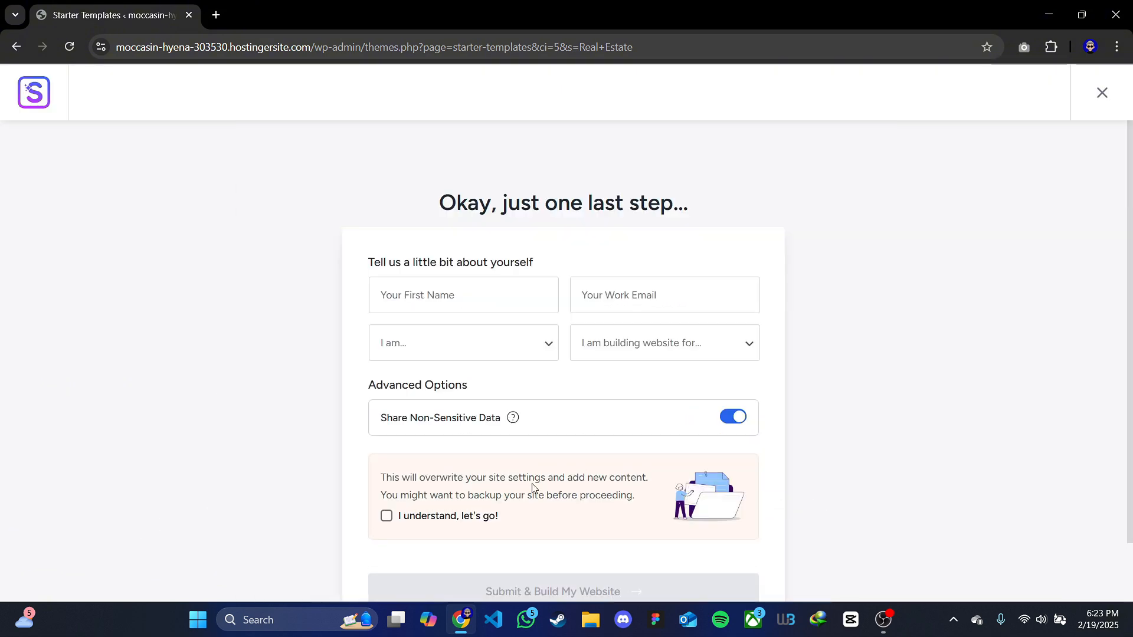
# Leave the personal details blank, accept the overwrite notice, turn off Share Non-Sensitive Data and build the website
pyautogui.click(469, 298)
pyautogui.click(584, 304)
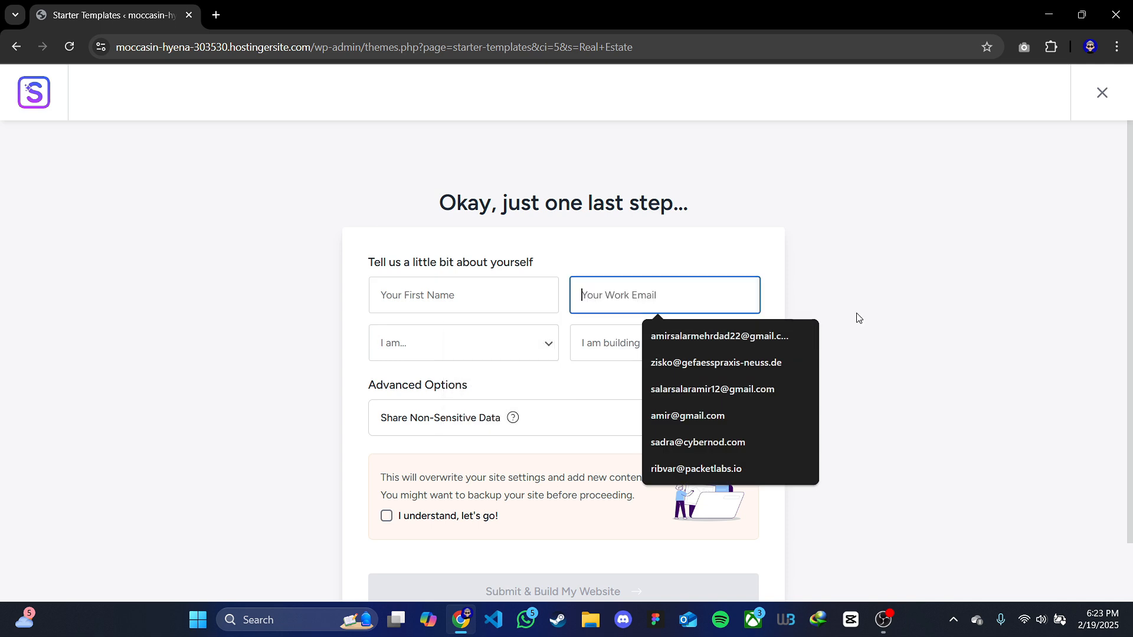
pyautogui.click(850, 321)
pyautogui.click(433, 341)
pyautogui.scroll(-2, 434, 413)
pyautogui.click(413, 443)
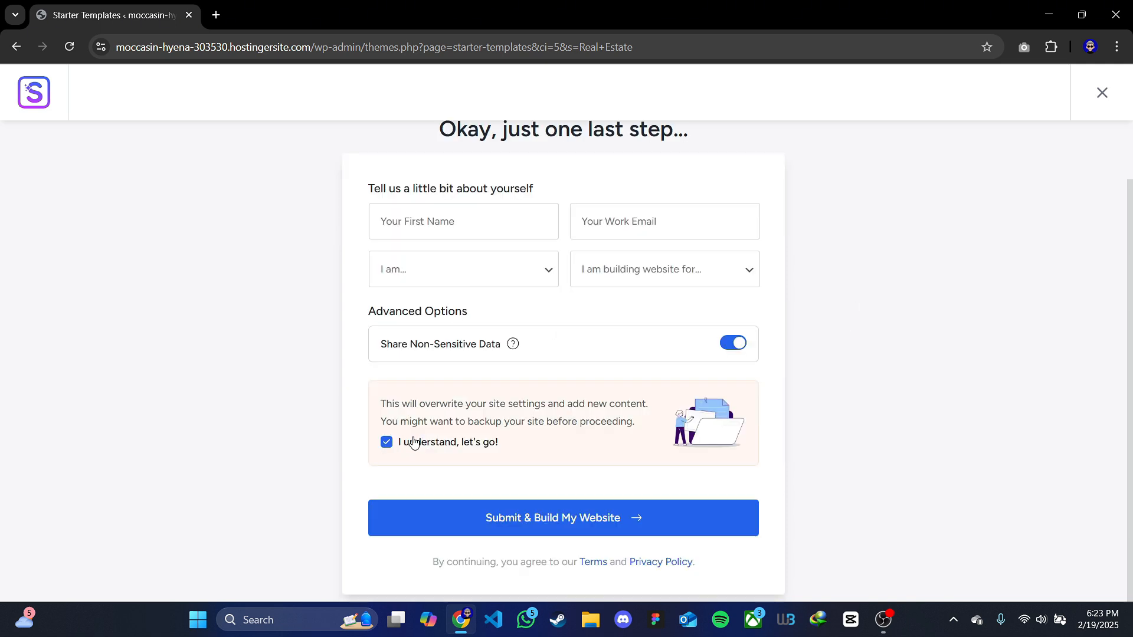
pyautogui.click(741, 347)
pyautogui.click(622, 517)
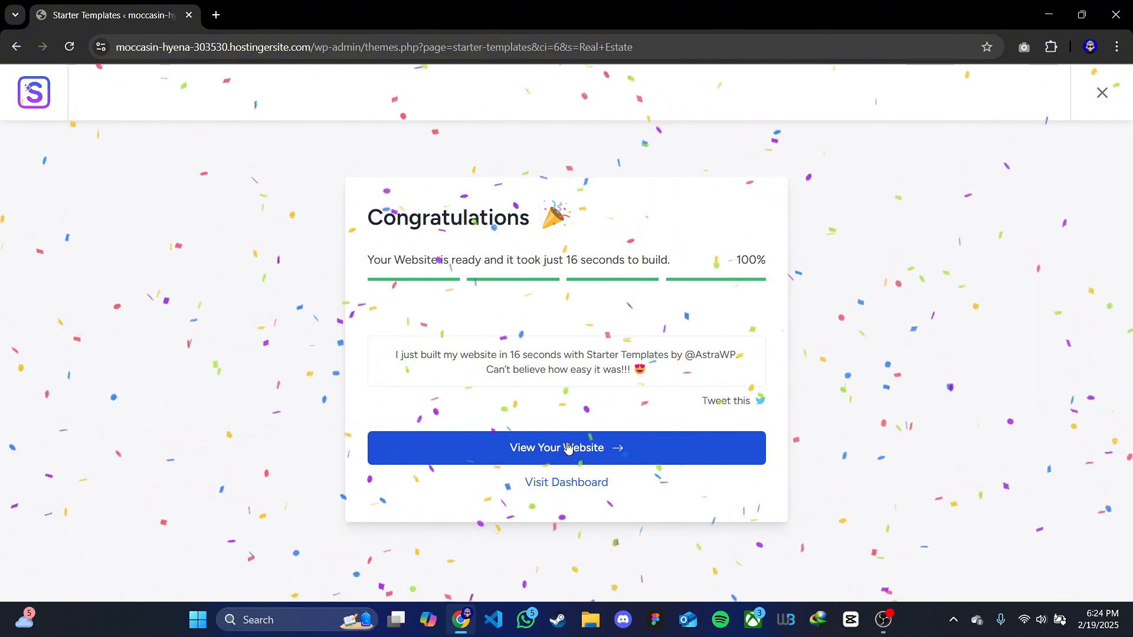
# View the finished website, look through its Home, Portfolio, About and Contact pages, and return to Home
pyautogui.click(566, 448)
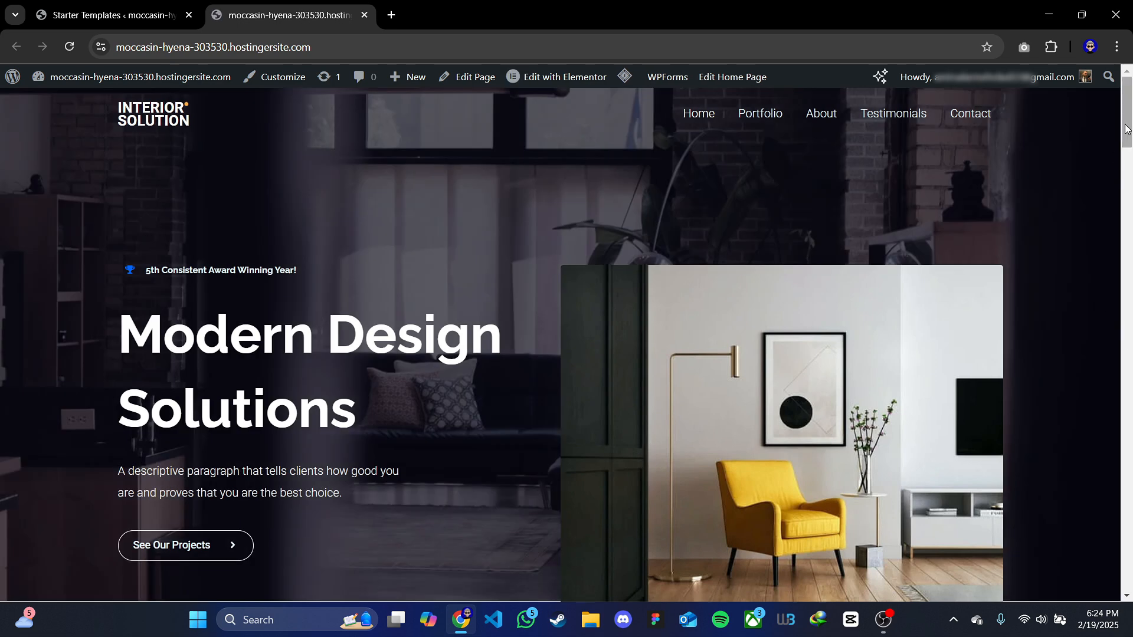
pyautogui.middleClick(1092, 146)
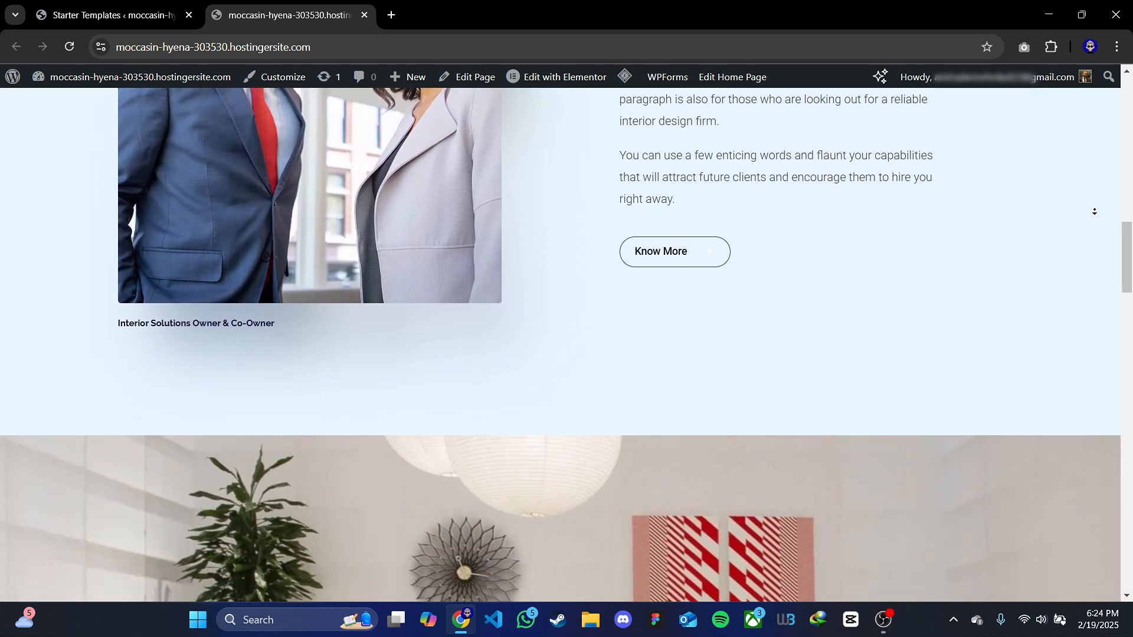
pyautogui.press('Home')
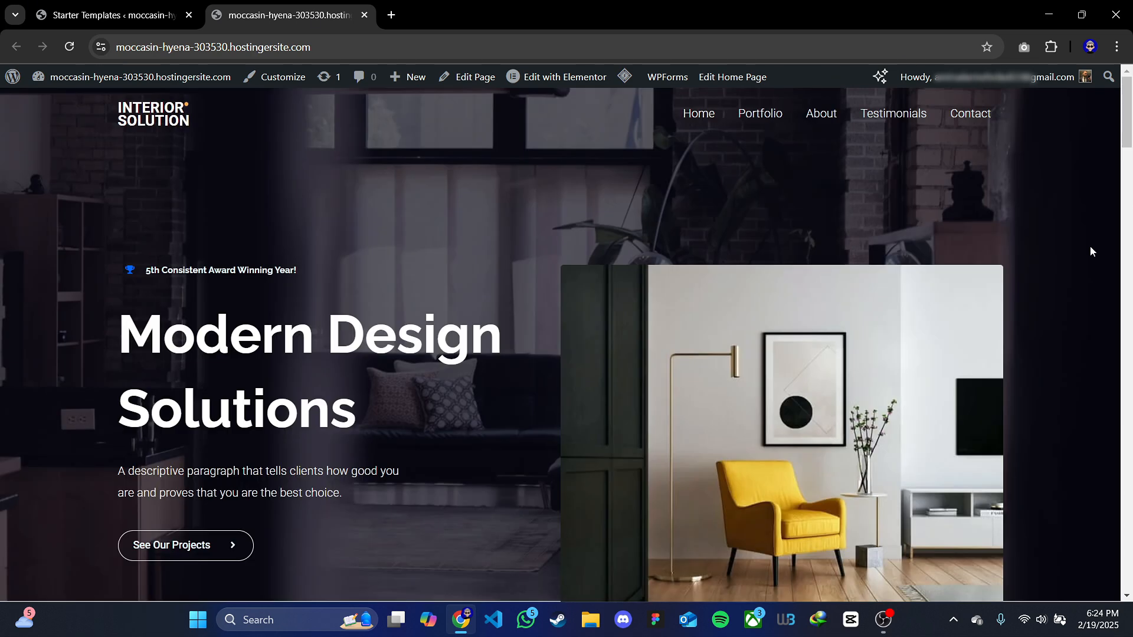
pyautogui.click(770, 121)
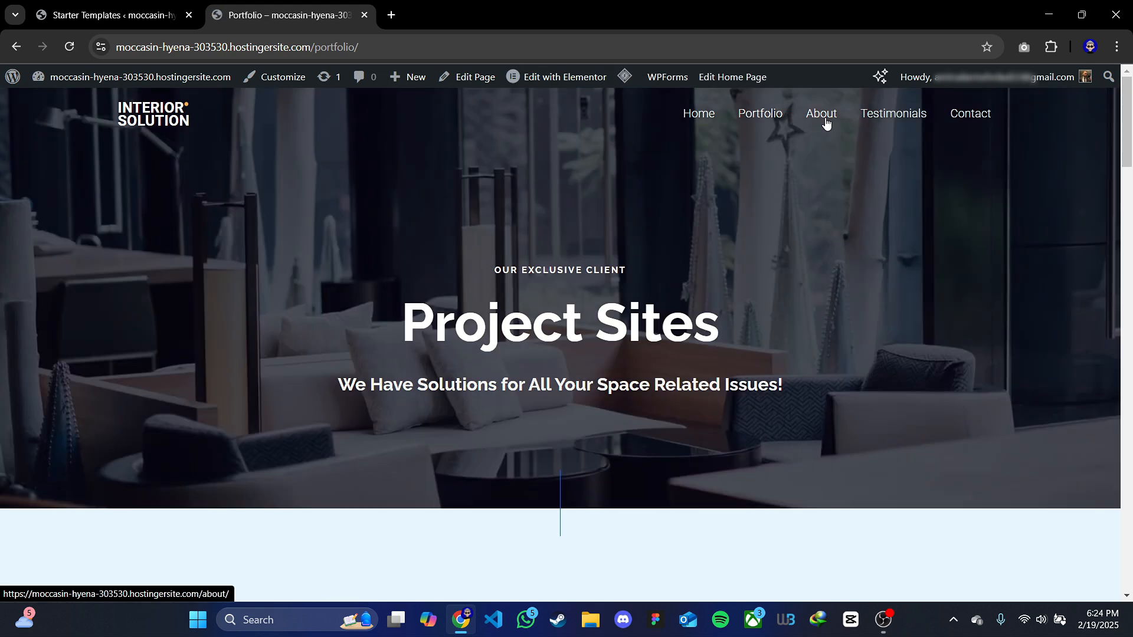
pyautogui.click(826, 122)
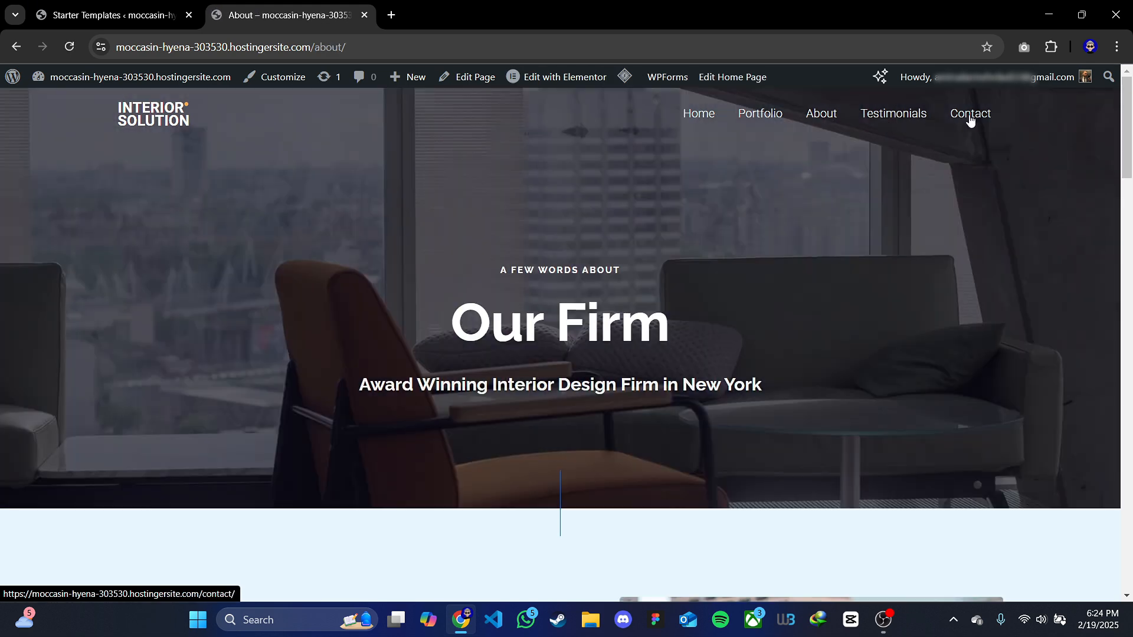
pyautogui.scroll(-8, 951, 273)
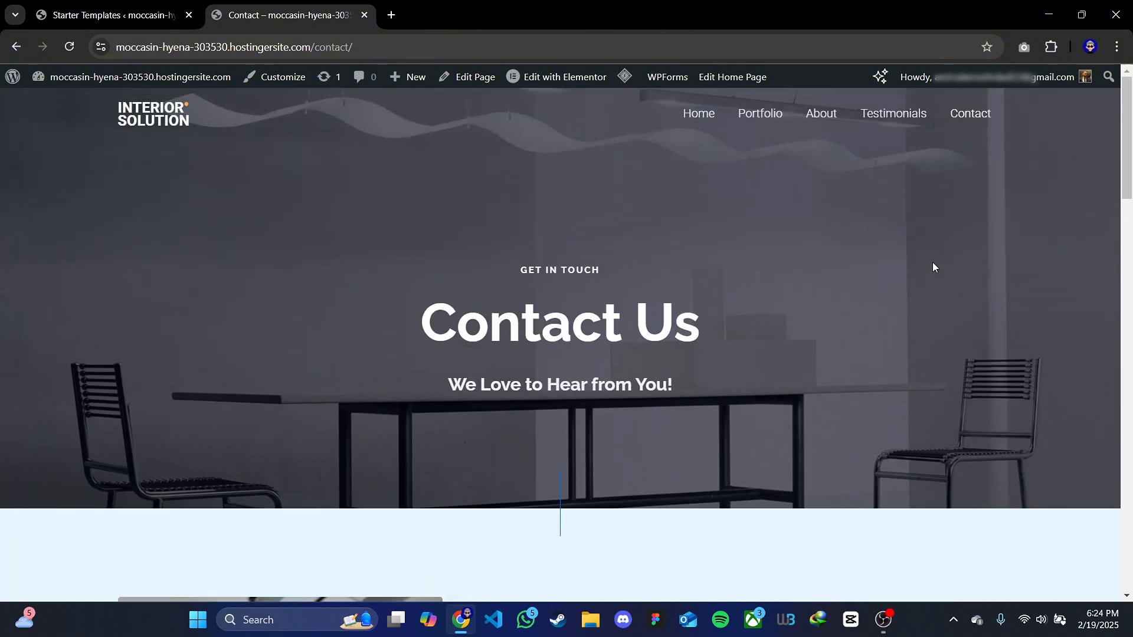
pyautogui.click(701, 122)
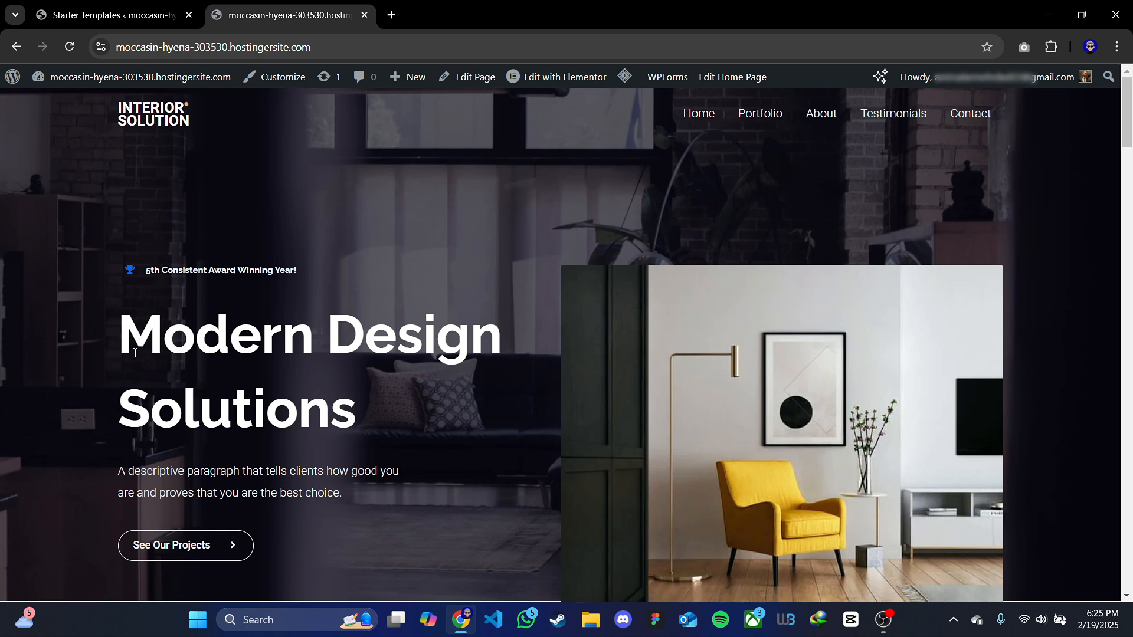
# Open the home page for editing with Elementor and dismiss the notification and the Structure window
pyautogui.moveTo(135, 353); pyautogui.dragTo(348, 400)
pyautogui.click(610, 155)
pyautogui.moveTo(530, 84)
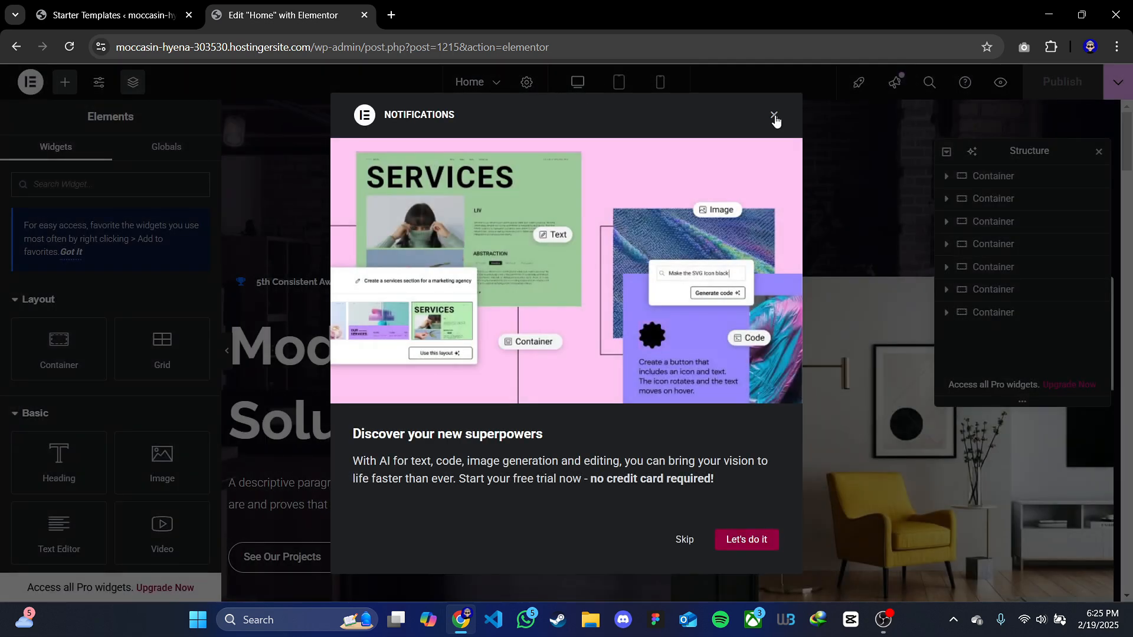
pyautogui.click(774, 118)
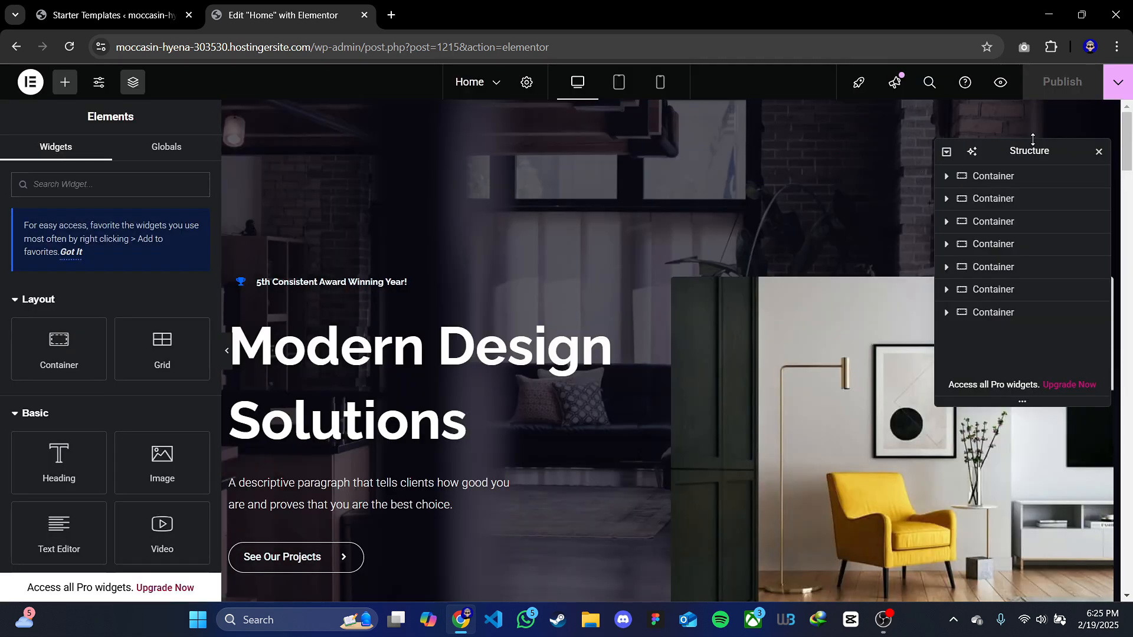
pyautogui.click(1098, 152)
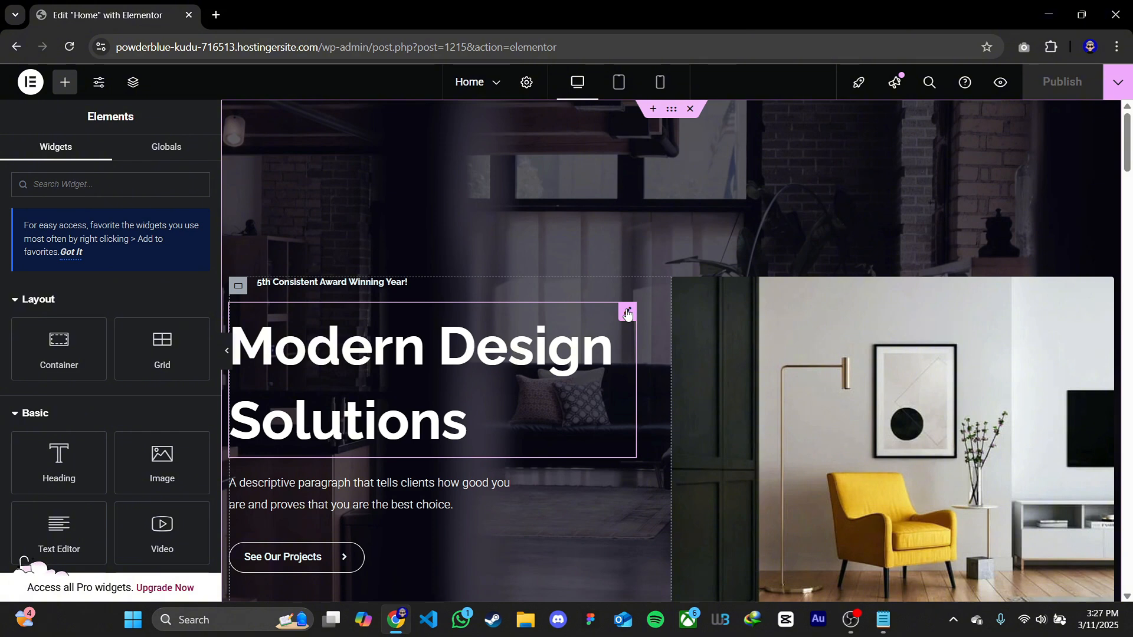
# Change the hero heading text to "Modern Design For you"
pyautogui.click(627, 313)
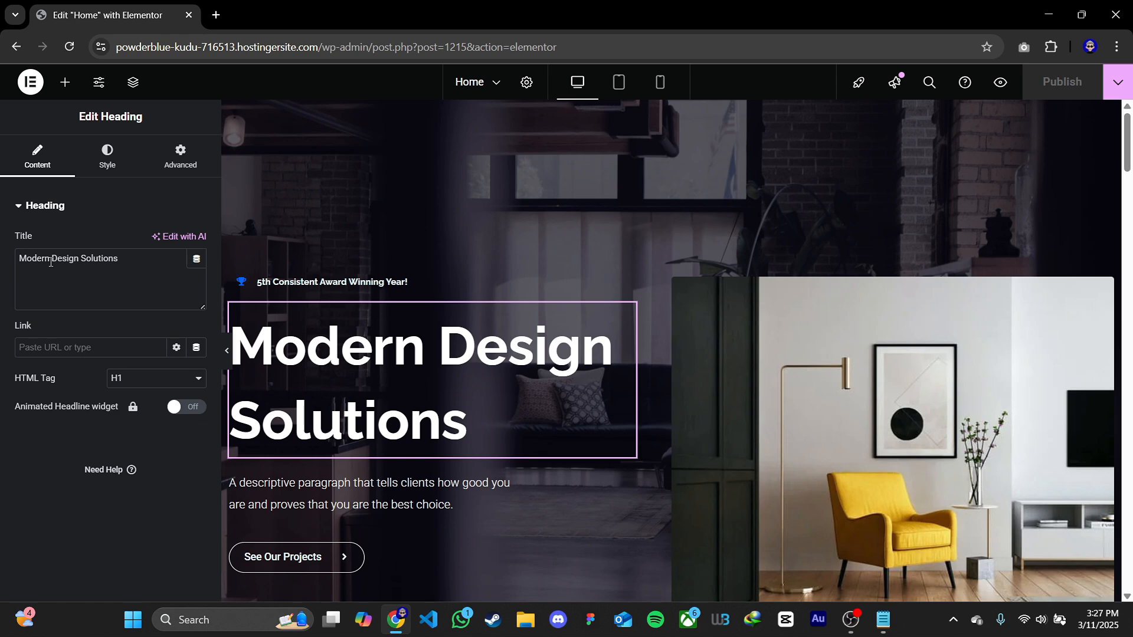
pyautogui.doubleClick(82, 255)
pyautogui.write('For you')
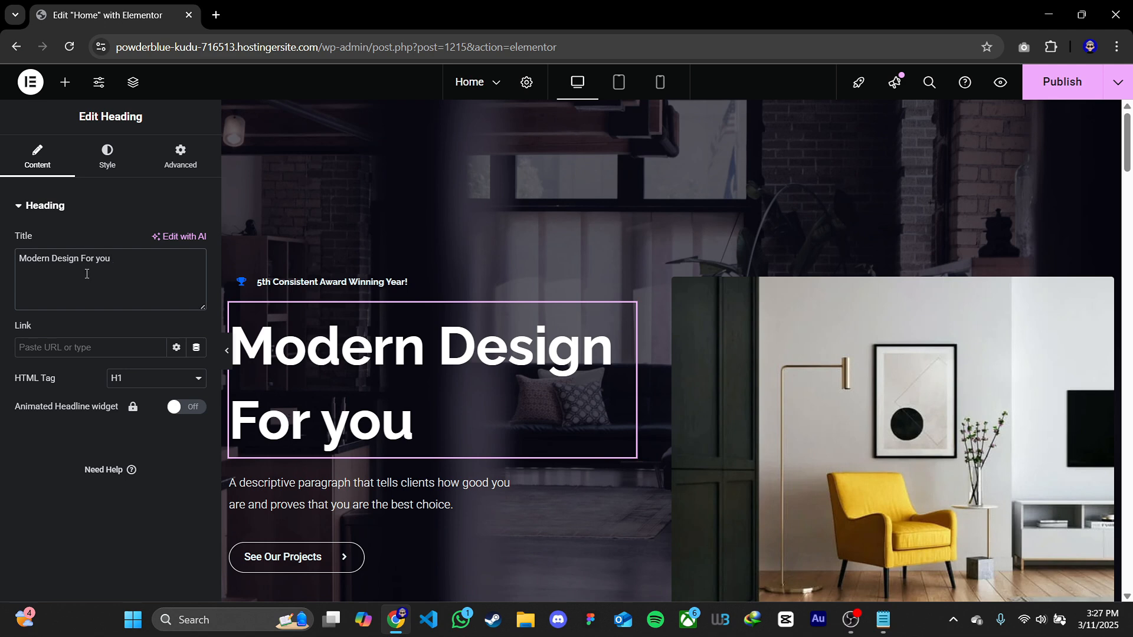
# Try center alignment on the hero heading and set its alignment to left
pyautogui.click(111, 170)
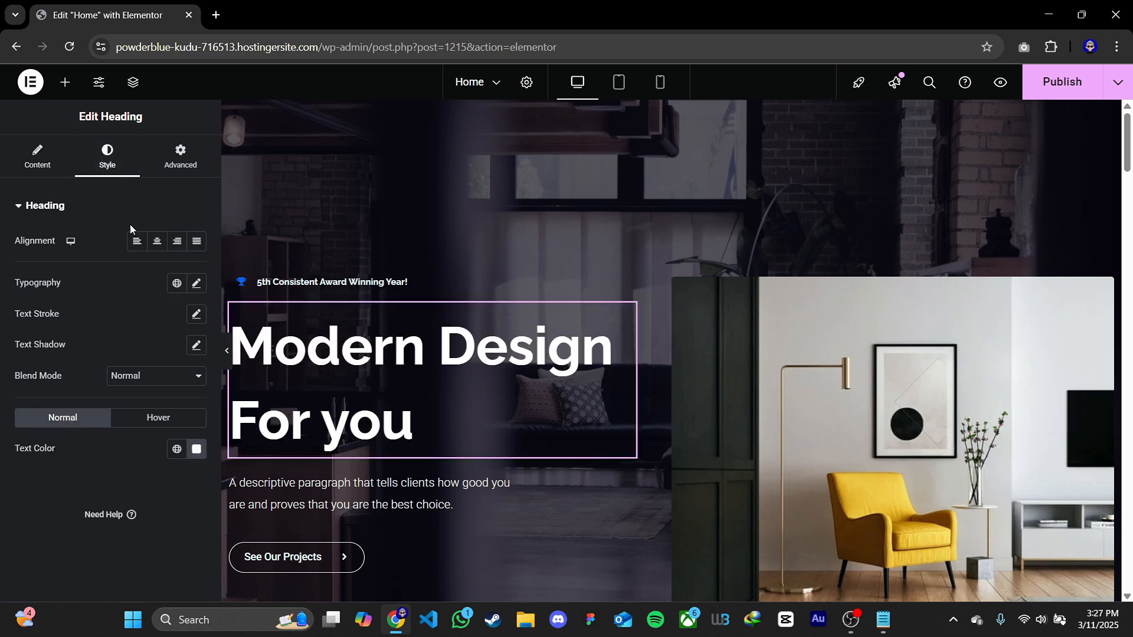
pyautogui.click(156, 242)
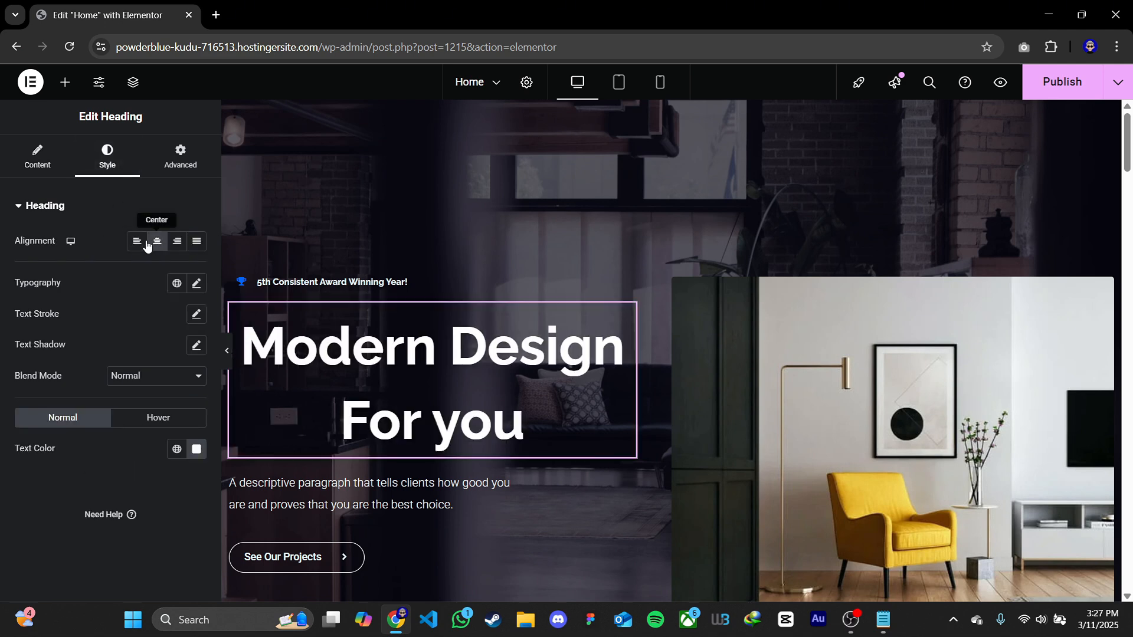
pyautogui.click(137, 242)
# Look at the hero heading's typography and text color options, and view the page at full width
pyautogui.click(197, 283)
pyautogui.moveTo(52, 399); pyautogui.dragTo(72, 403)
pyautogui.click(196, 283)
pyautogui.click(196, 449)
pyautogui.click(215, 303)
pyautogui.moveTo(215, 303); pyautogui.dragTo(111, 259)
pyautogui.click(72, 288)
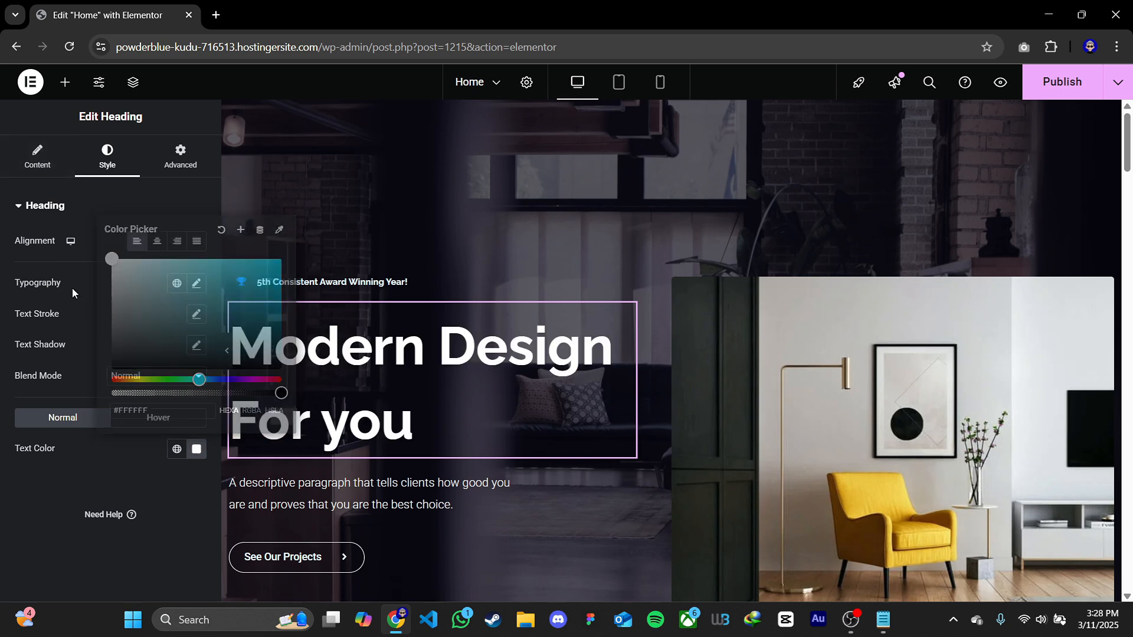
pyautogui.click(227, 350)
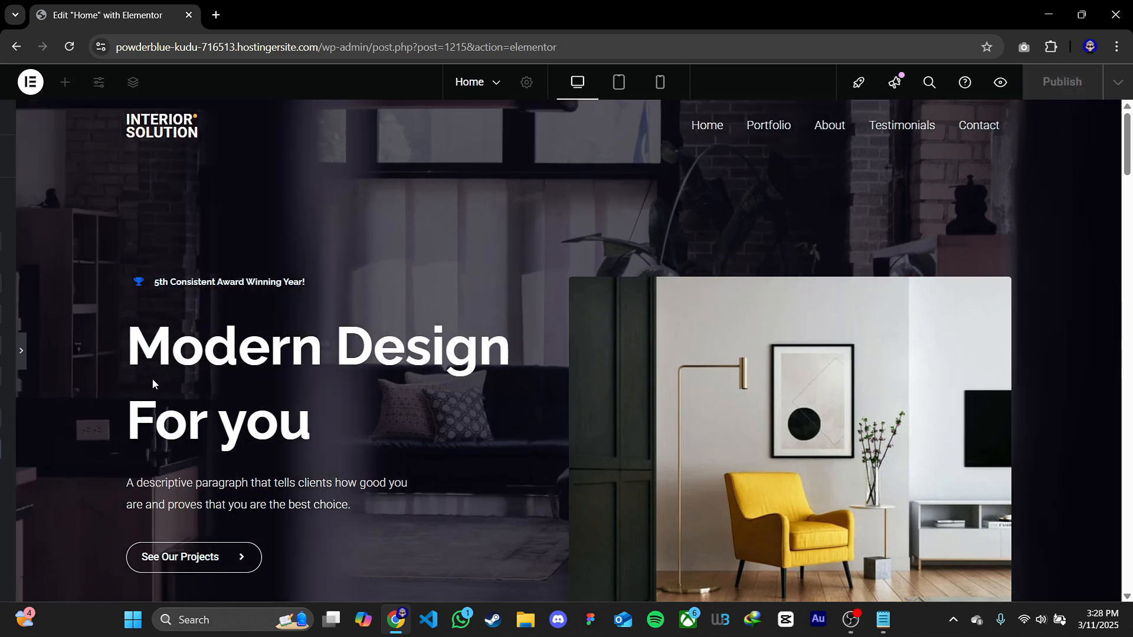
pyautogui.click(6, 360)
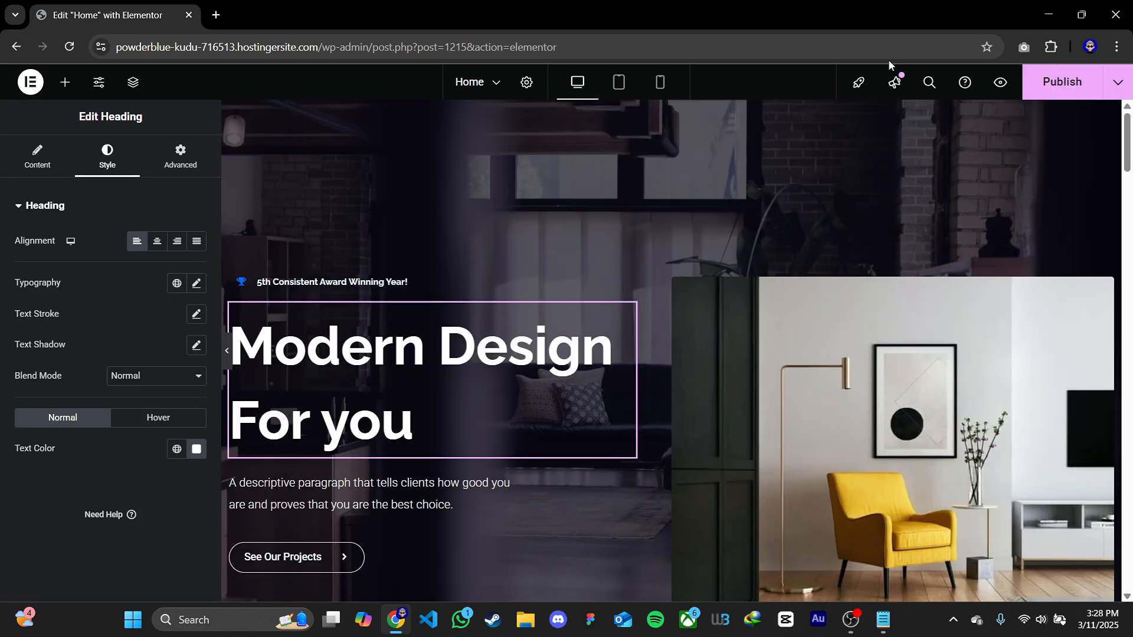
# Publish the home page and preview it to check the updated heading
pyautogui.click(1052, 89)
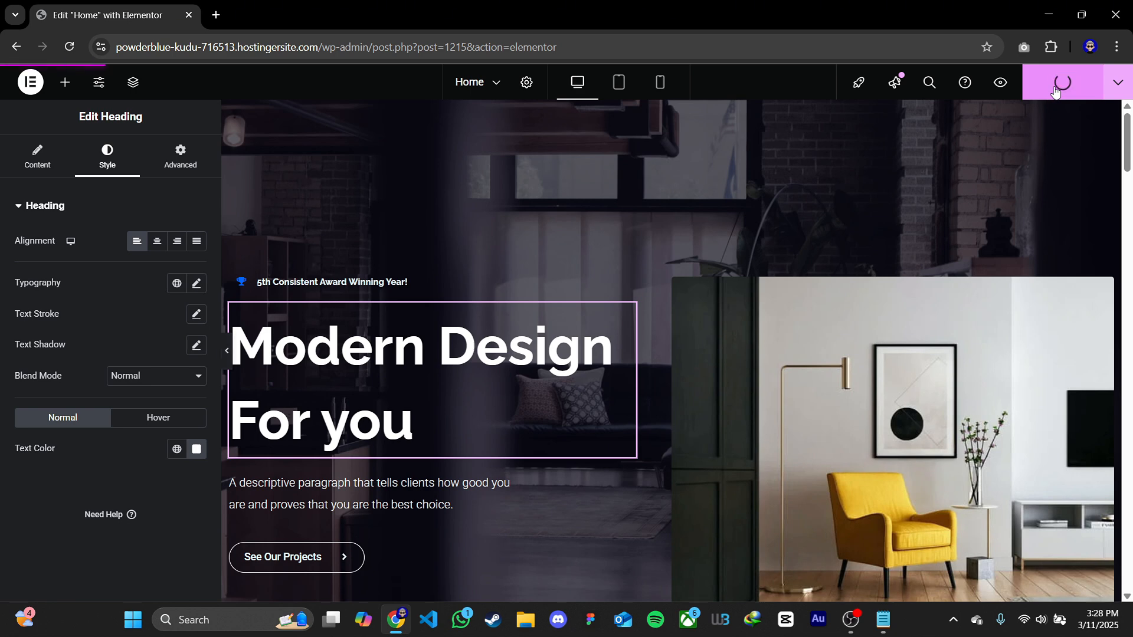
pyautogui.click(1003, 85)
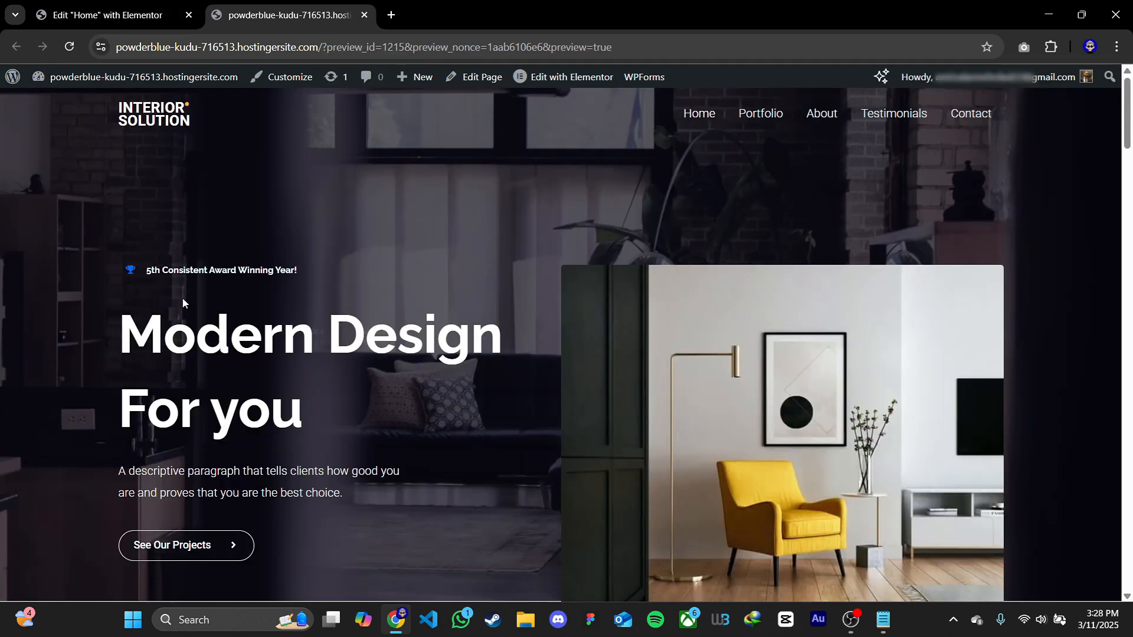
pyautogui.moveTo(120, 336); pyautogui.dragTo(300, 411)
pyautogui.click(295, 411)
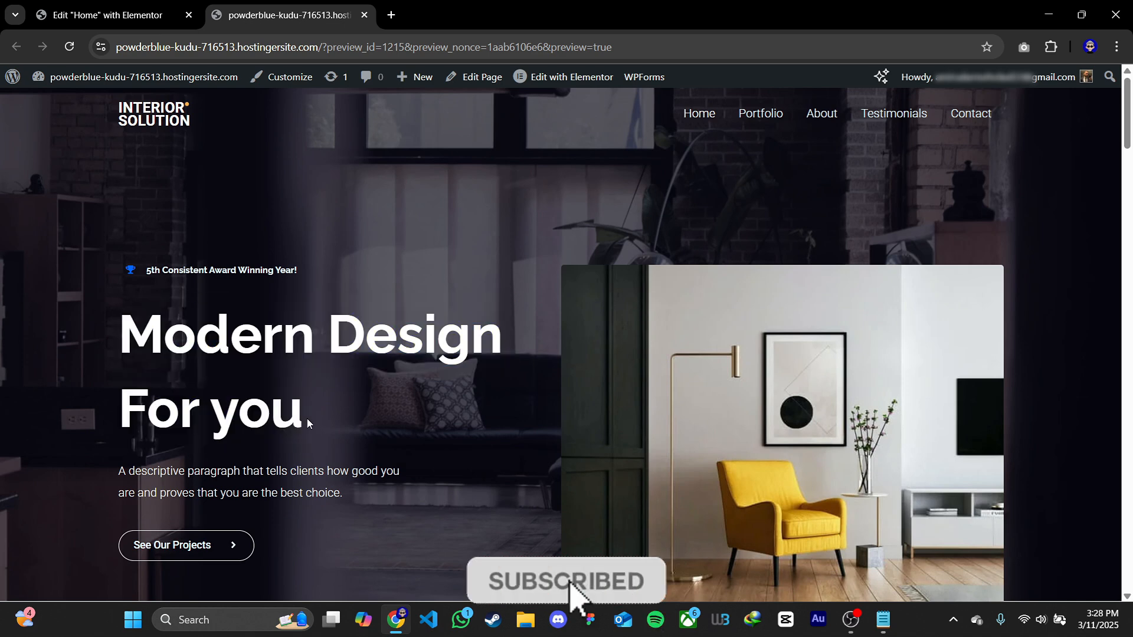
pyautogui.scroll(-1, 307, 413)
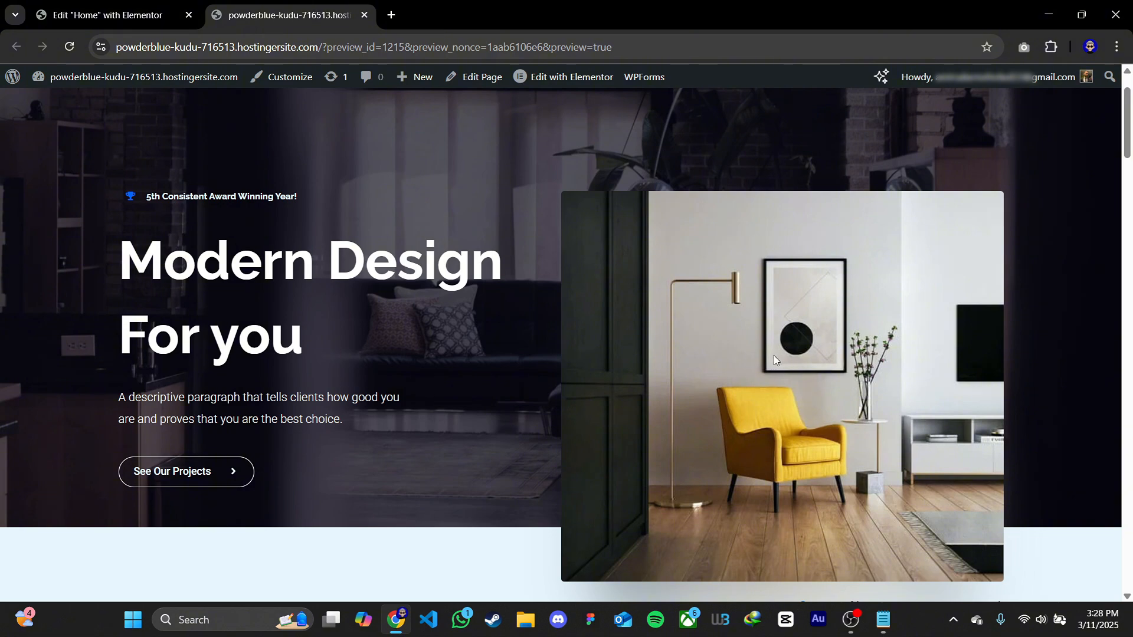
# Return to the Elementor editor and replace the hero image with the dark lounge photo from the Media Library
pyautogui.click(145, 18)
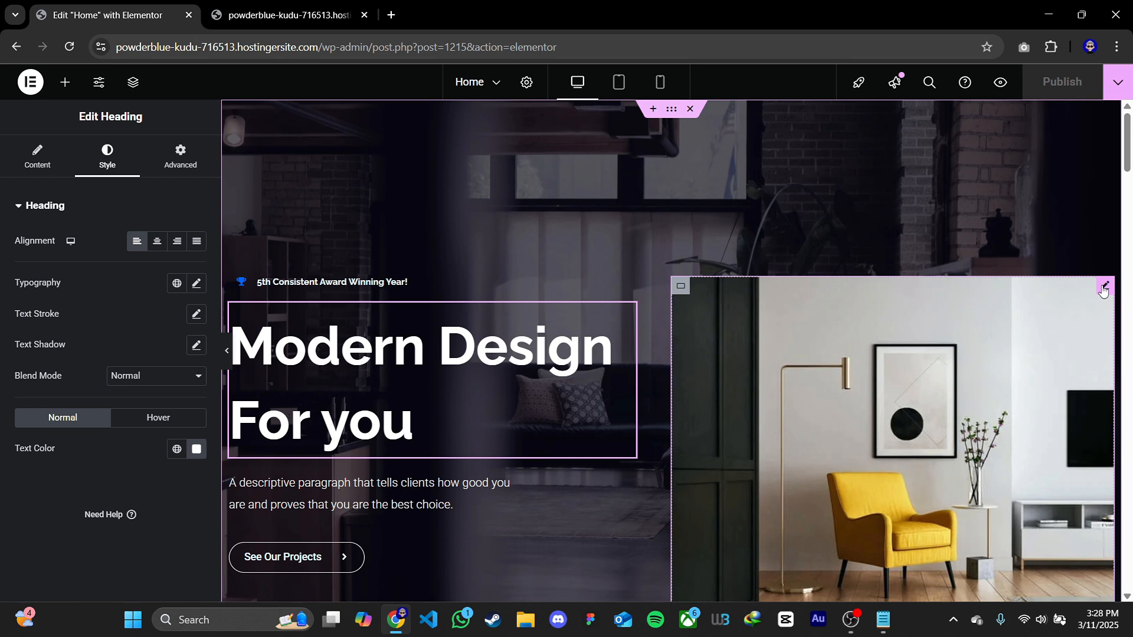
pyautogui.click(1104, 288)
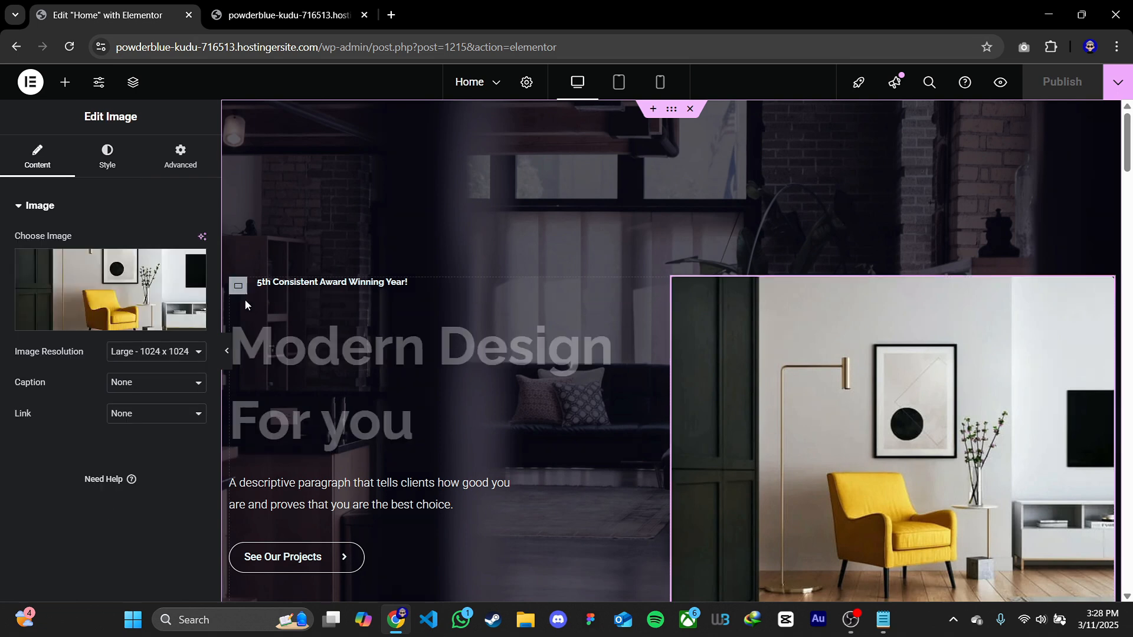
pyautogui.click(117, 287)
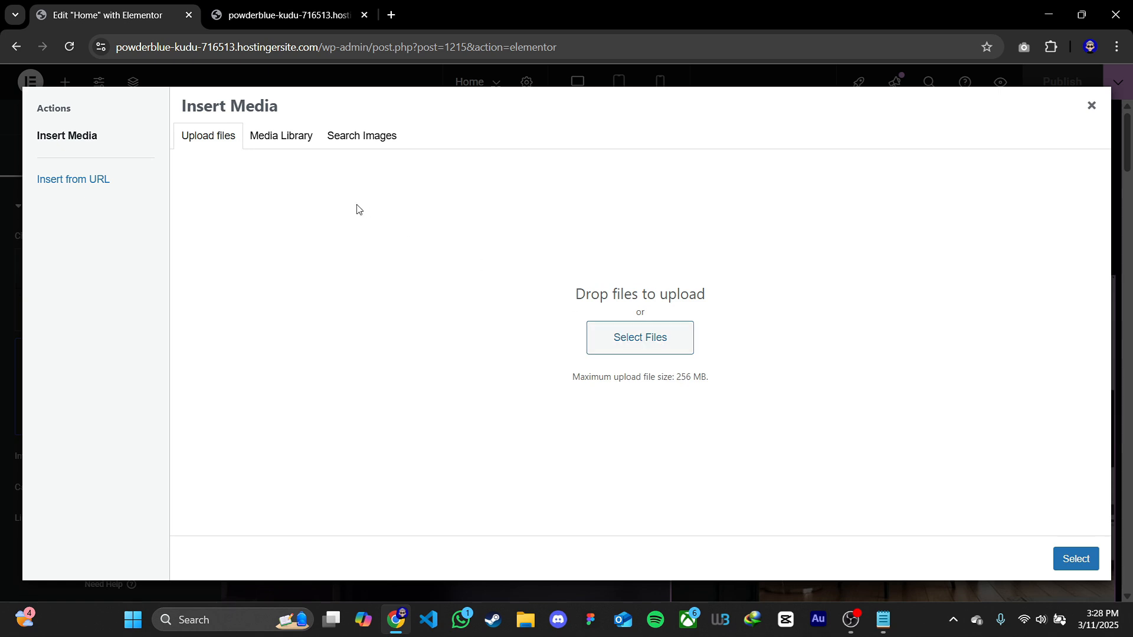
pyautogui.click(282, 139)
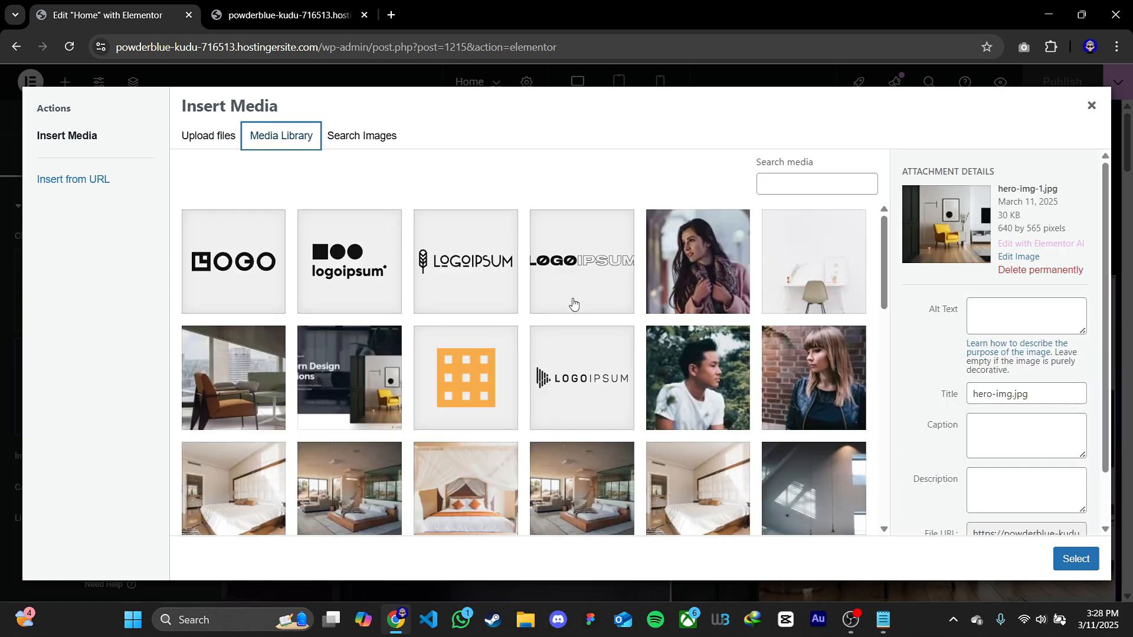
pyautogui.scroll(-3, 573, 303)
pyautogui.click(456, 369)
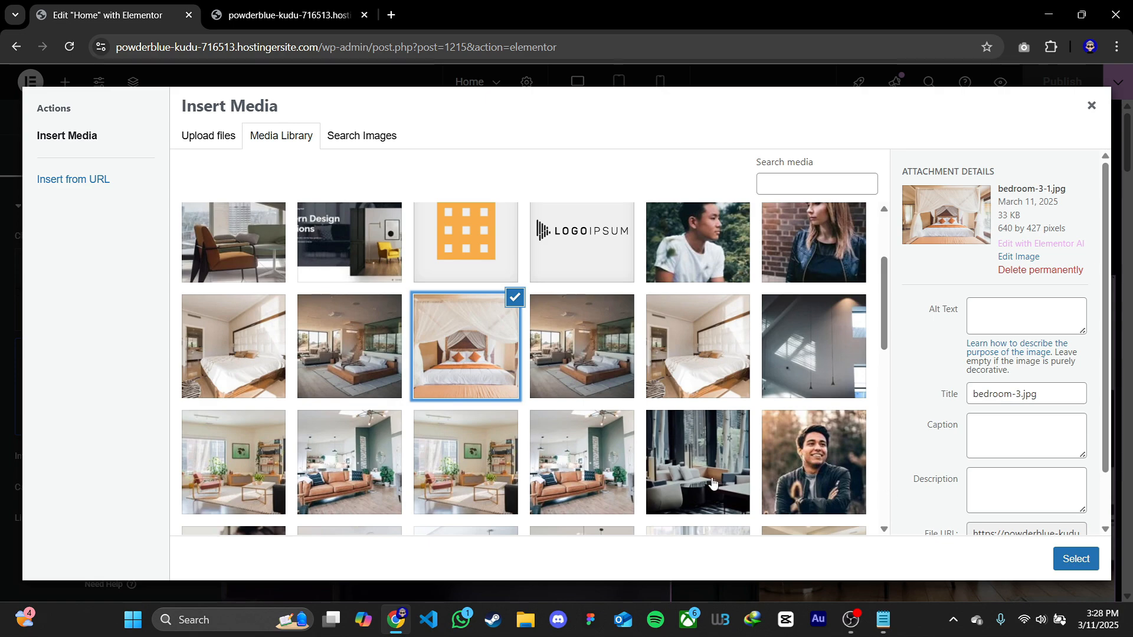
pyautogui.click(712, 483)
pyautogui.click(1076, 559)
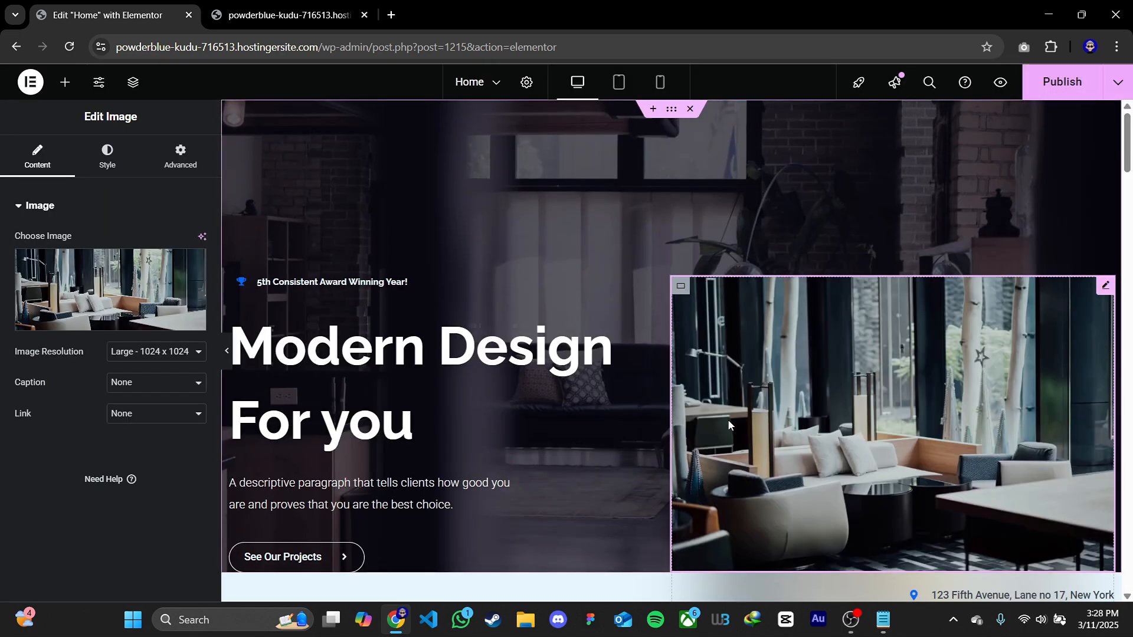
# Check the home page at full width and delete the "Interior Design Firm Based in New York" section
pyautogui.click(228, 353)
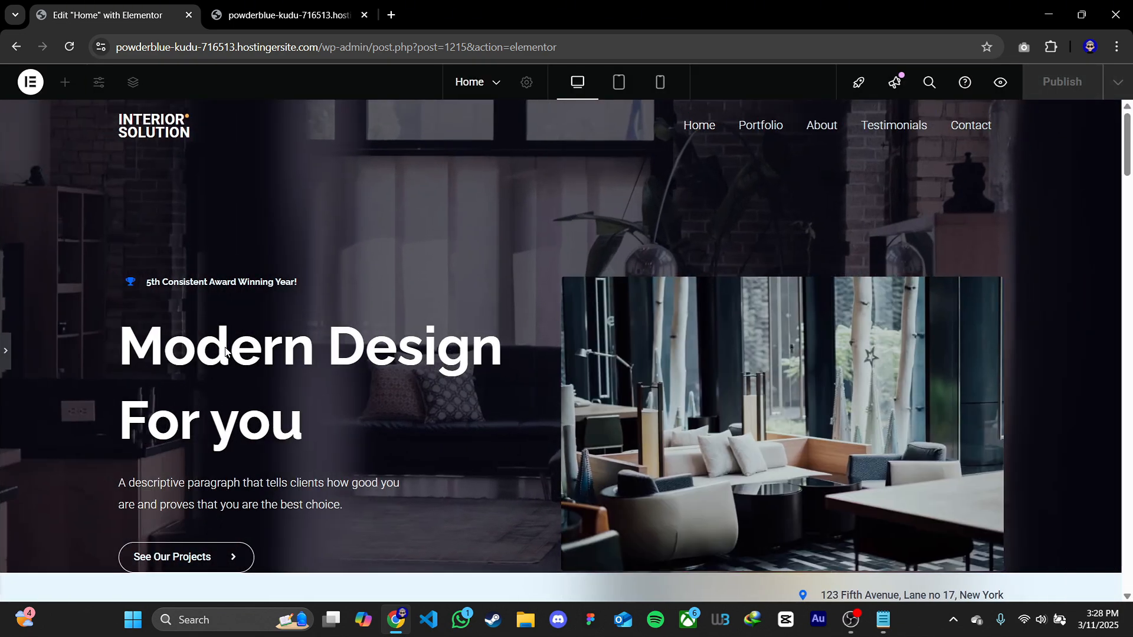
pyautogui.click(6, 350)
pyautogui.scroll(-8, 697, 161)
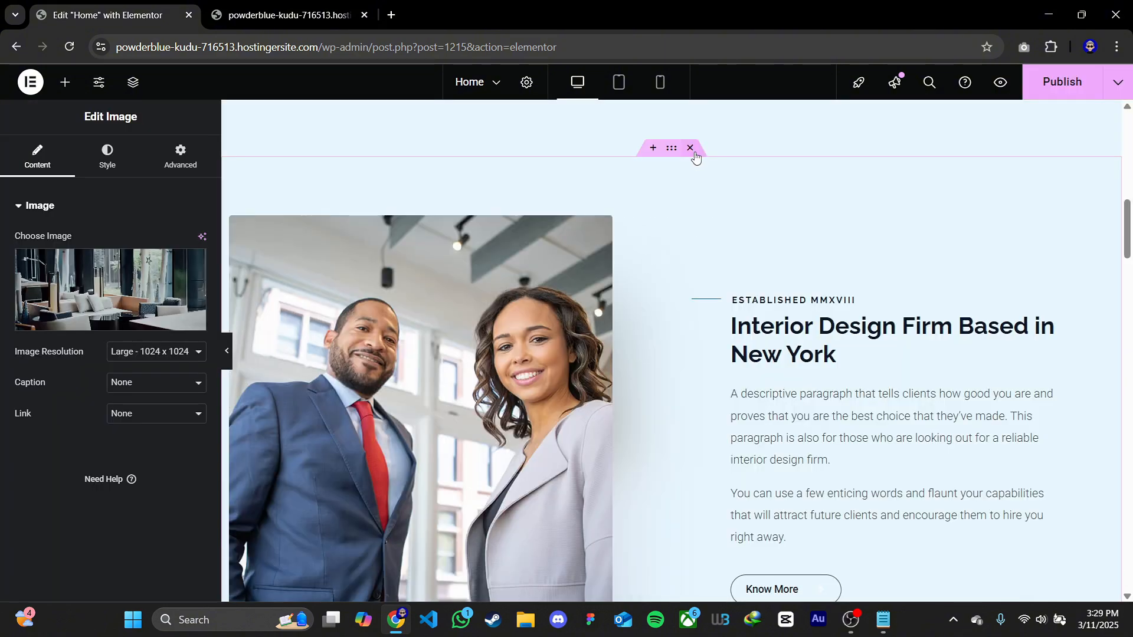
pyautogui.click(690, 149)
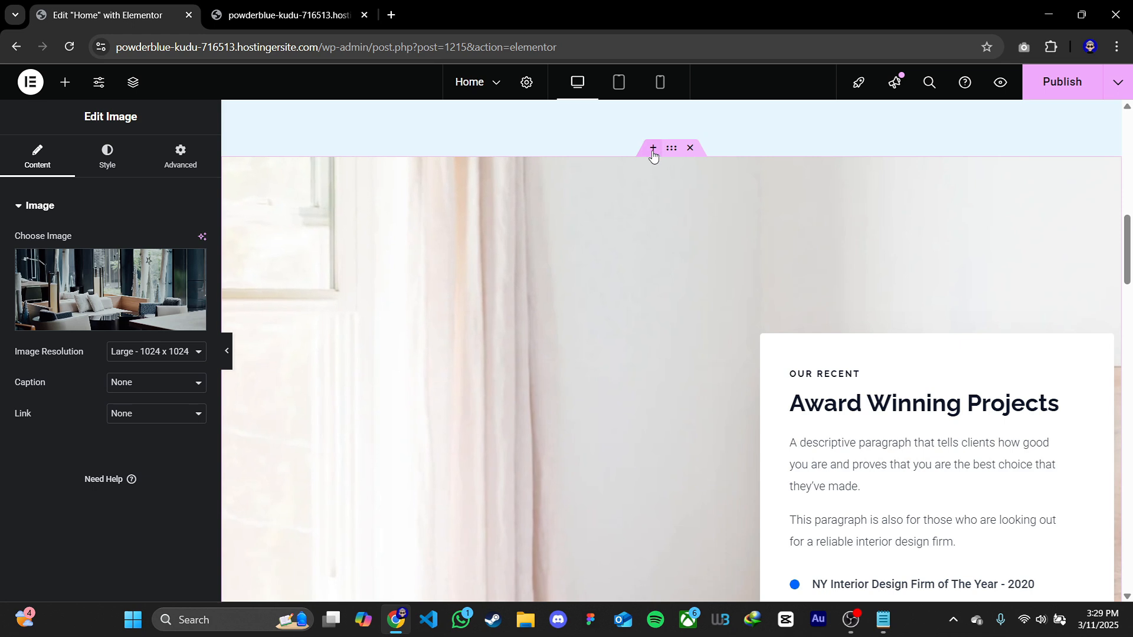
pyautogui.click(652, 149)
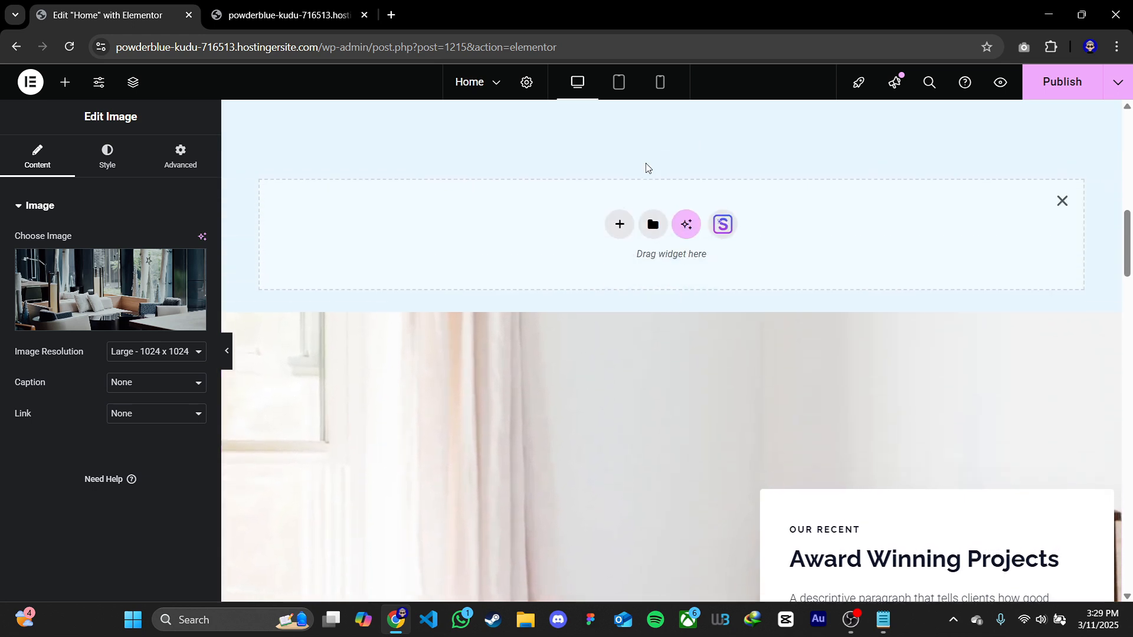
pyautogui.click(621, 223)
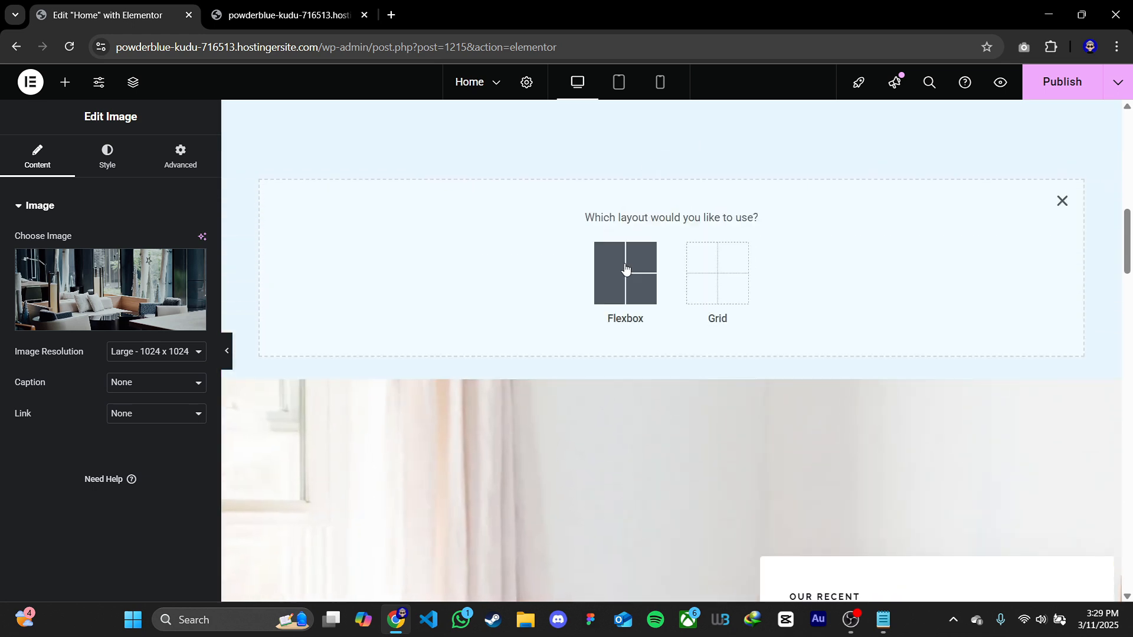
pyautogui.click(626, 272)
pyautogui.click(1062, 201)
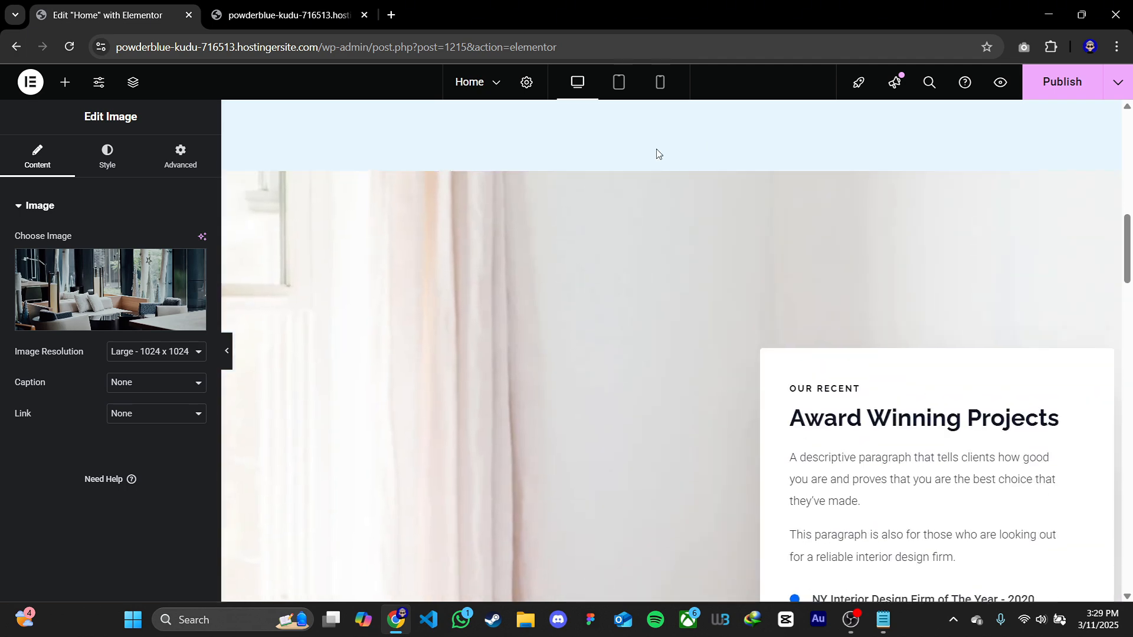
# Import the four-person team block from the starter template library above the Award Winning Projects section, and remove the empty section placeholder
pyautogui.click(733, 311)
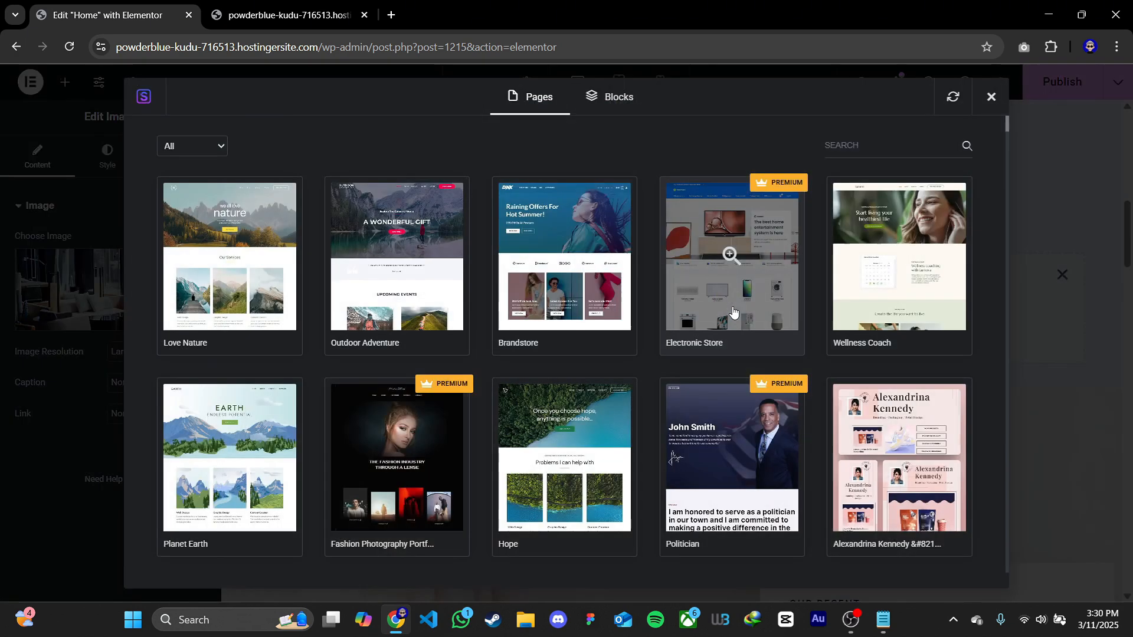
pyautogui.click(608, 97)
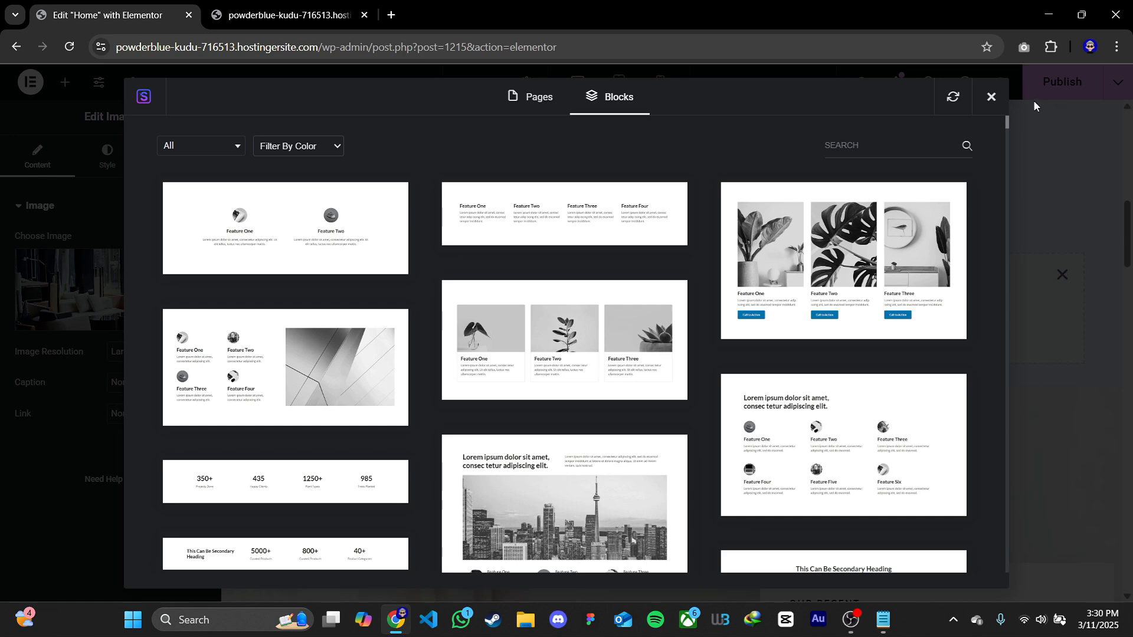
pyautogui.scroll(-5, 720, 298)
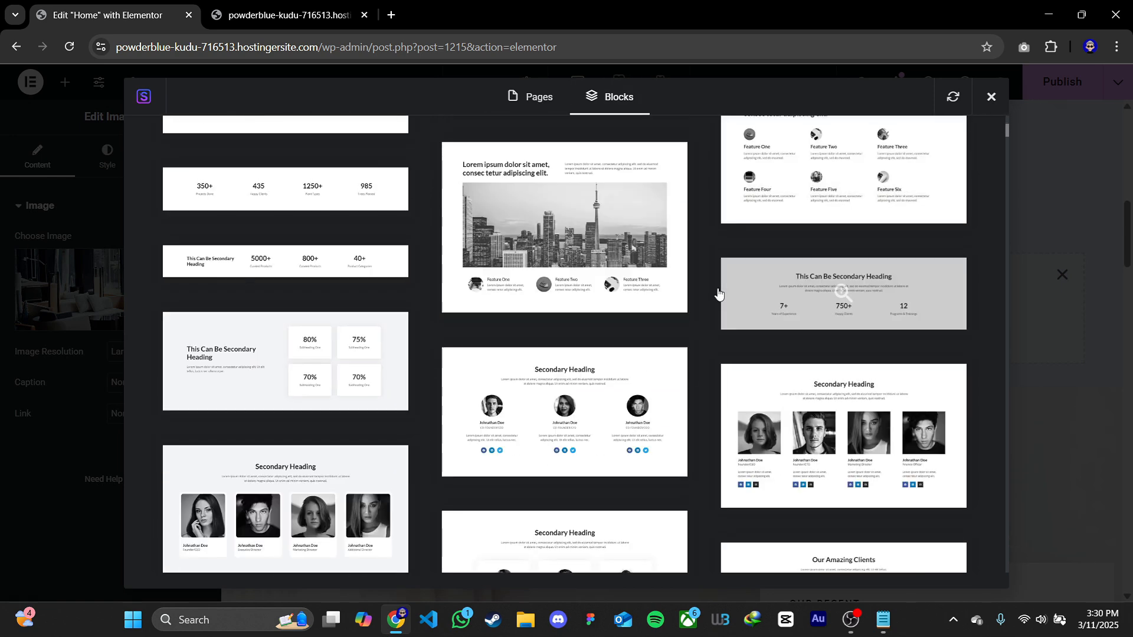
pyautogui.scroll(-5, 718, 293)
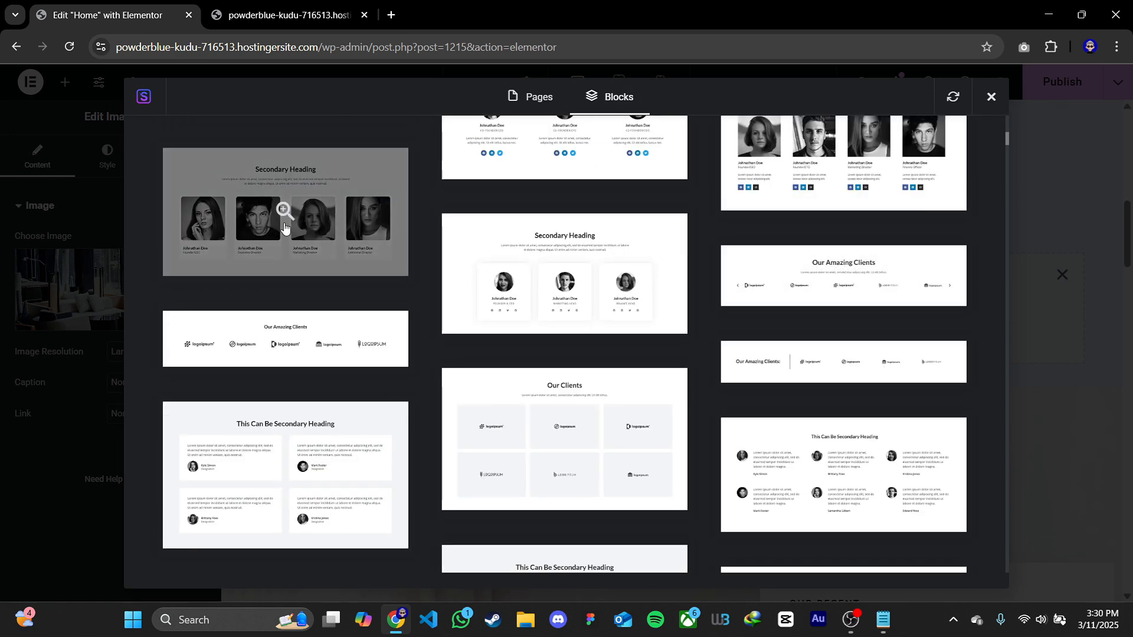
pyautogui.click(285, 227)
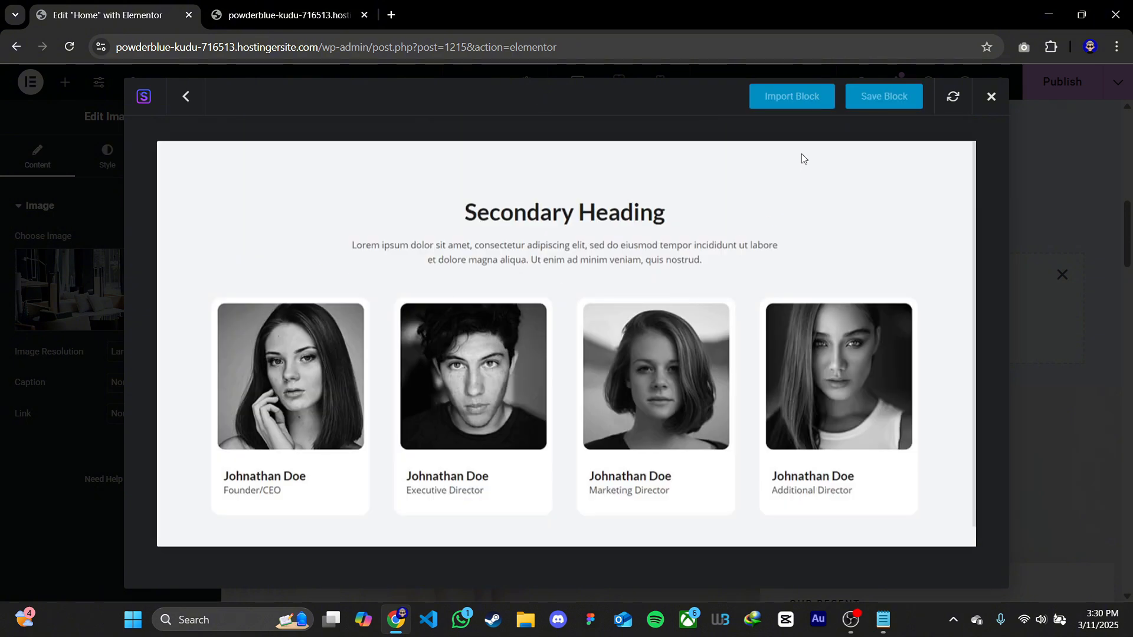
pyautogui.click(787, 108)
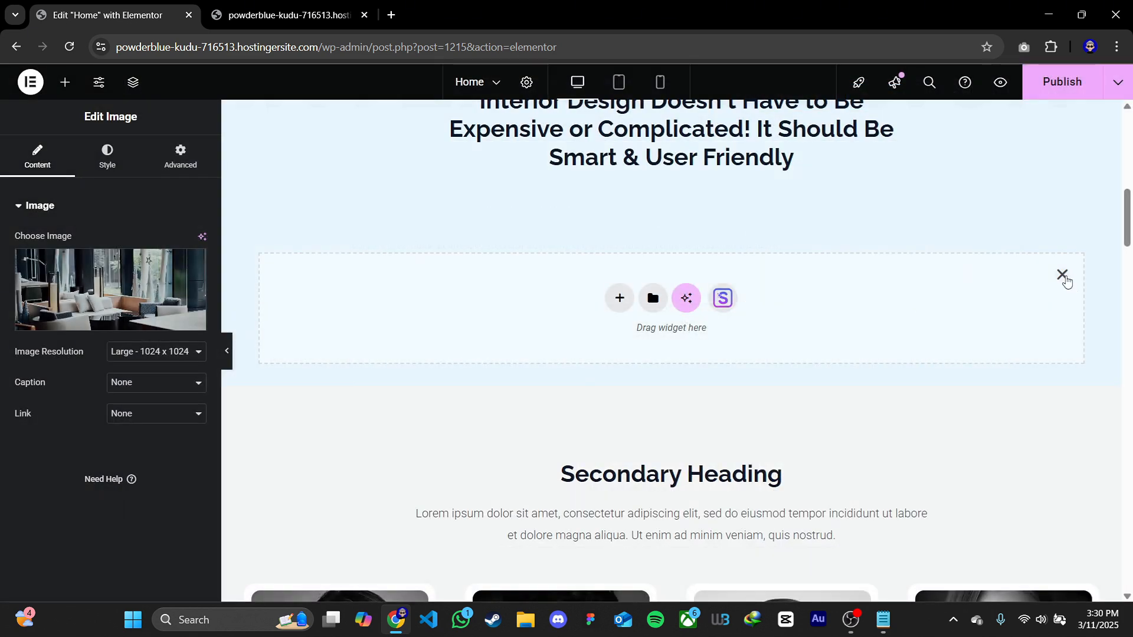
pyautogui.click(1064, 276)
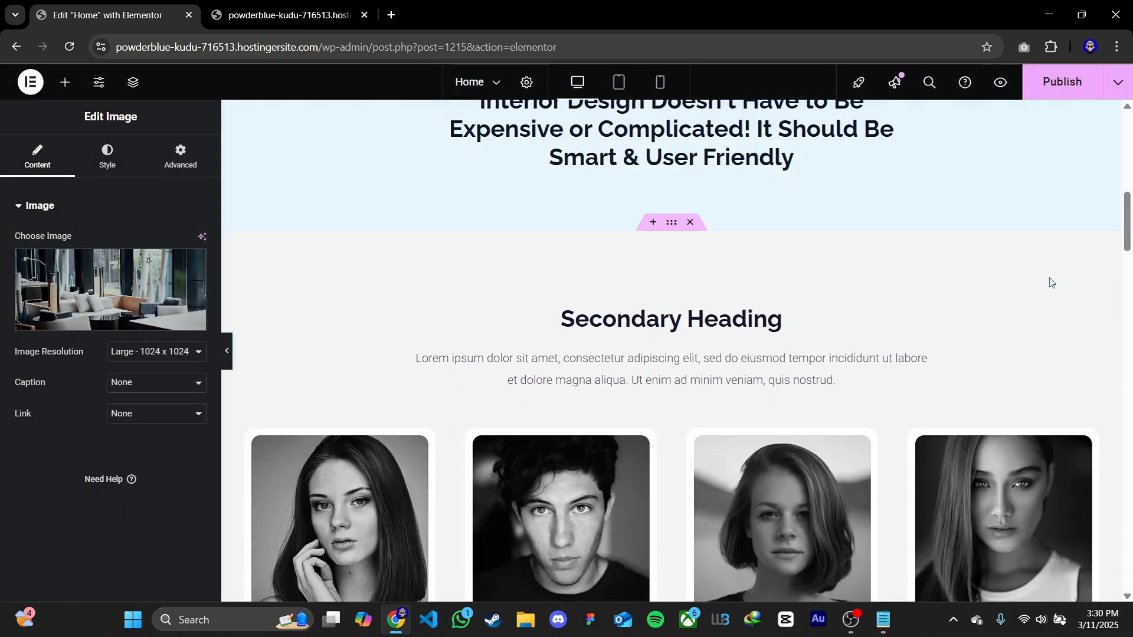
# Examine the imported team section in the editor at full page width
pyautogui.scroll(-5, 1073, 280)
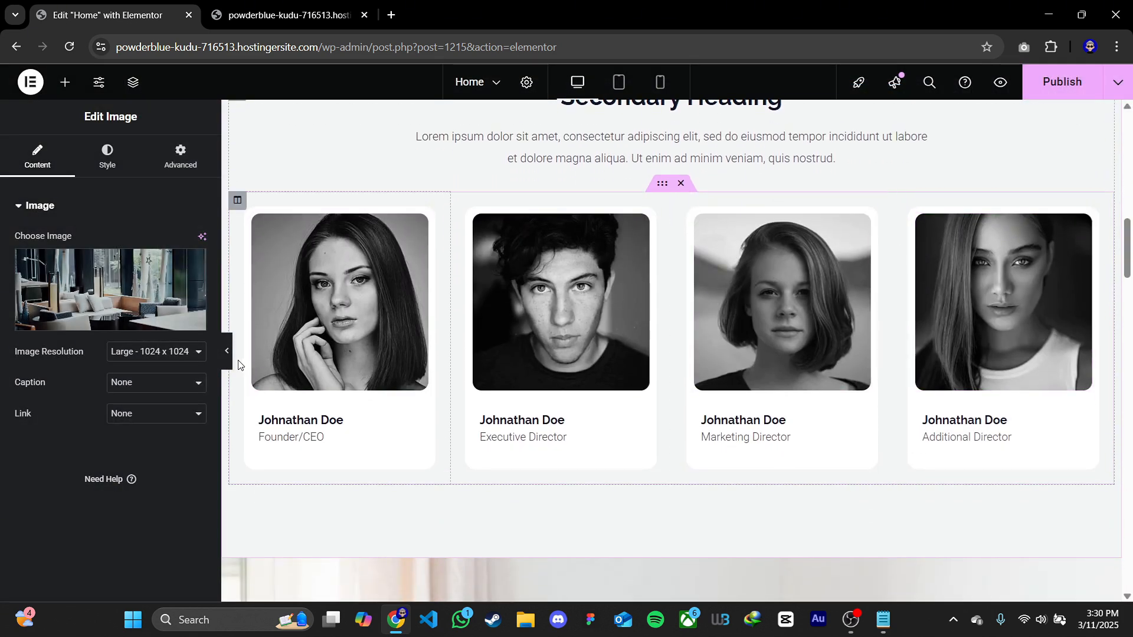
pyautogui.hotkey('ctrl', 'p')
pyautogui.scroll(4, 638, 396)
pyautogui.scroll(-4, 637, 396)
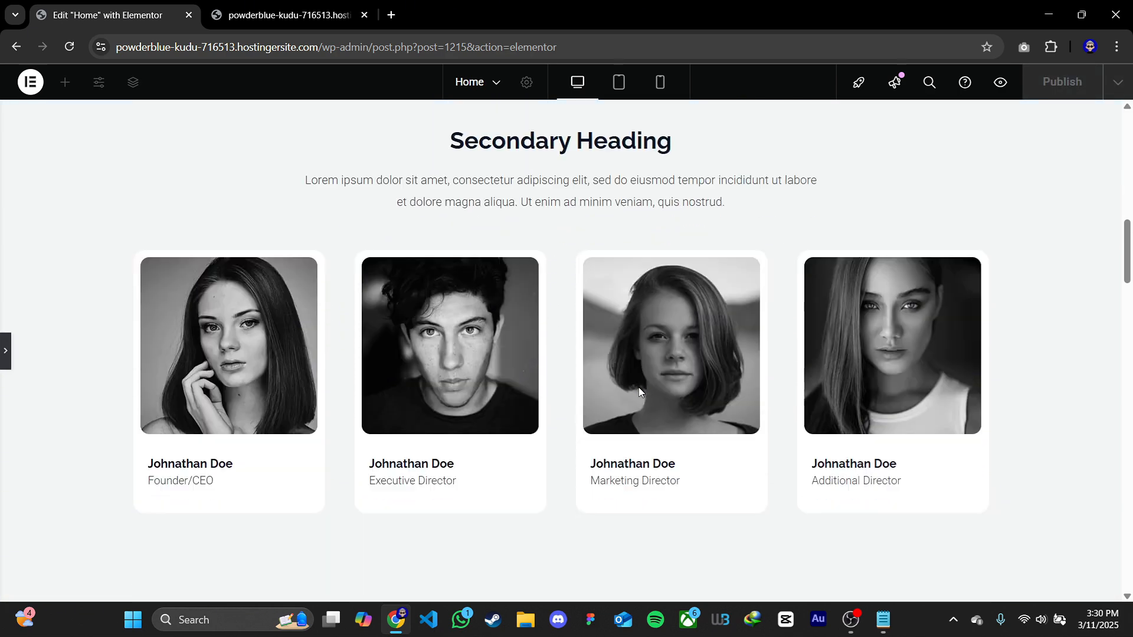
pyautogui.scroll(1, 797, 325)
# Review the home page sections in the site preview tab and open the site's Portfolio page
pyautogui.hotkey('ctrl', 'Tab')
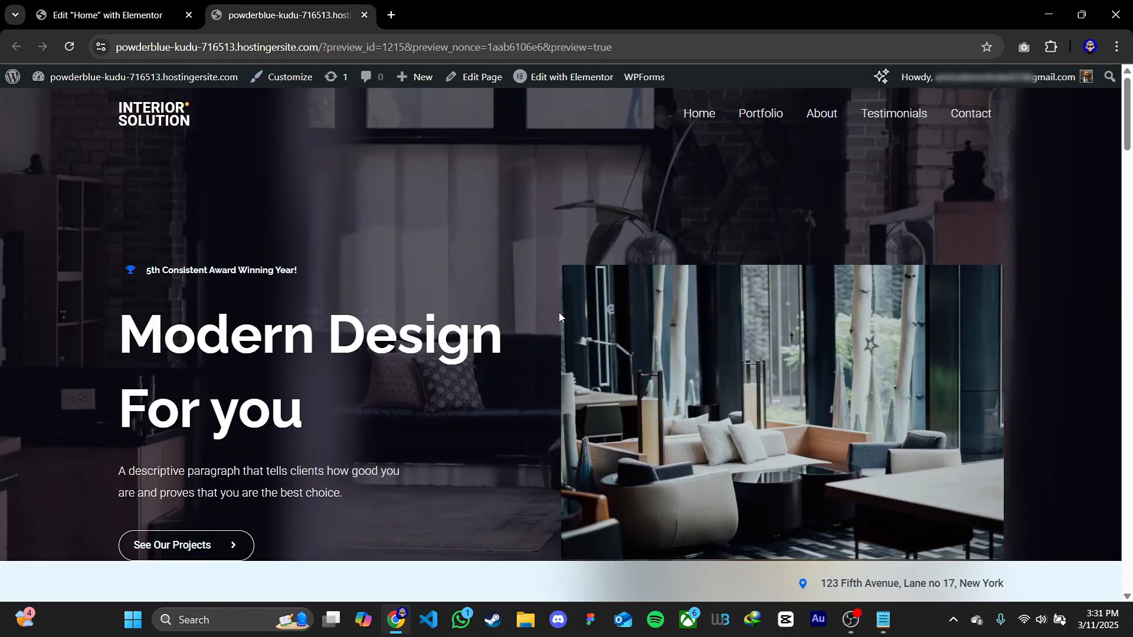
pyautogui.scroll(-10, 559, 317)
pyautogui.moveTo(455, 199); pyautogui.dragTo(818, 200)
pyautogui.click(737, 218)
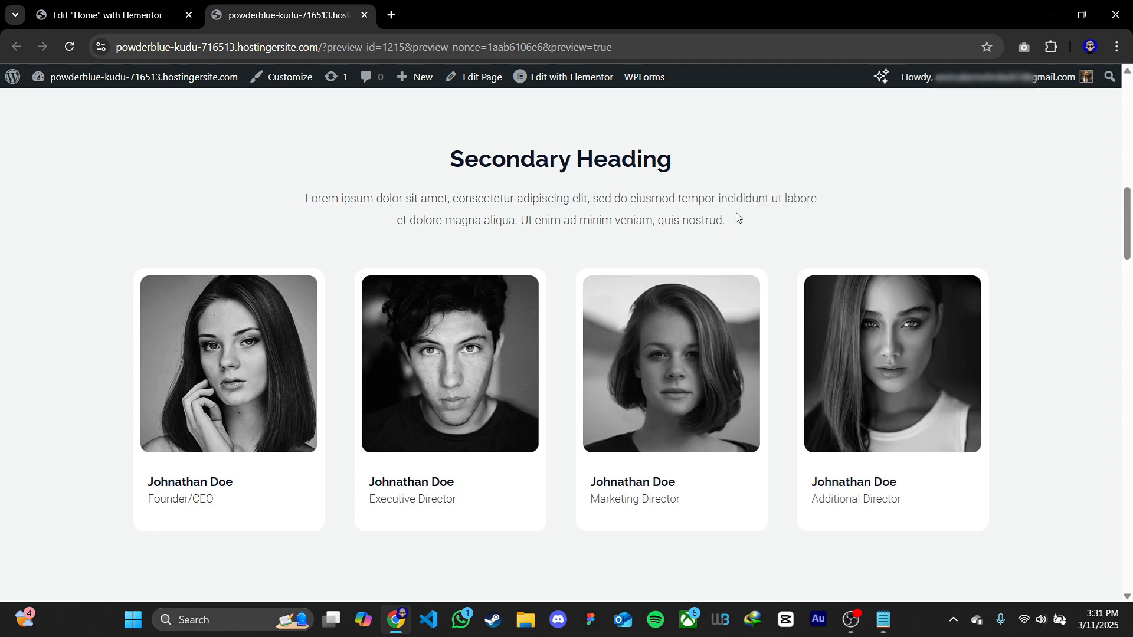
pyautogui.scroll(-15, 617, 260)
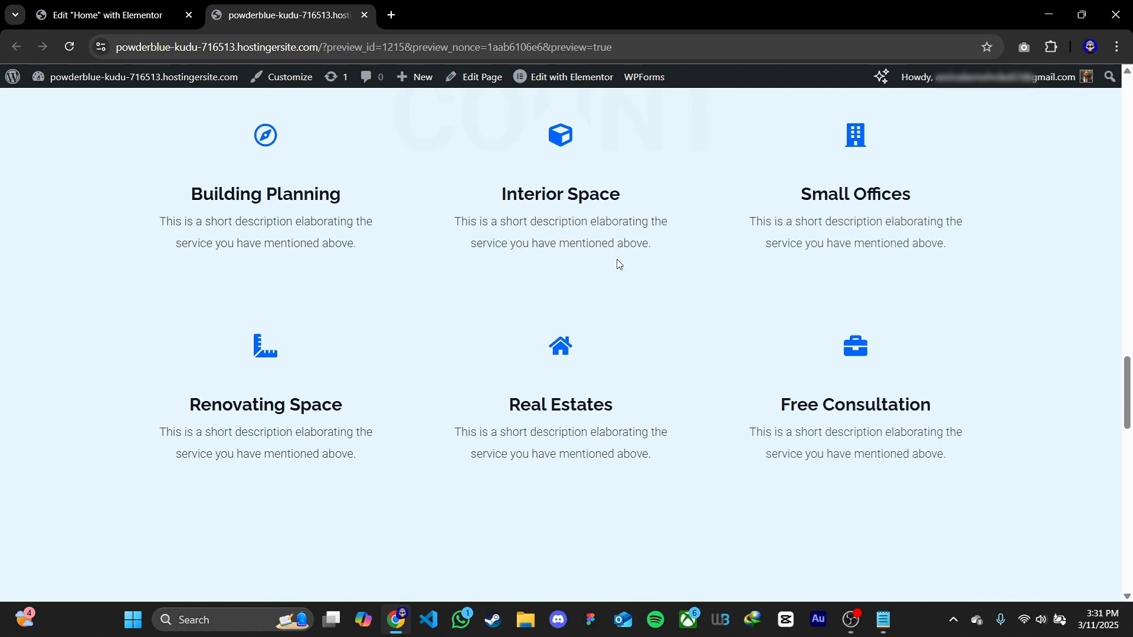
pyautogui.scroll(-14, 617, 264)
pyautogui.scroll(7, 595, 306)
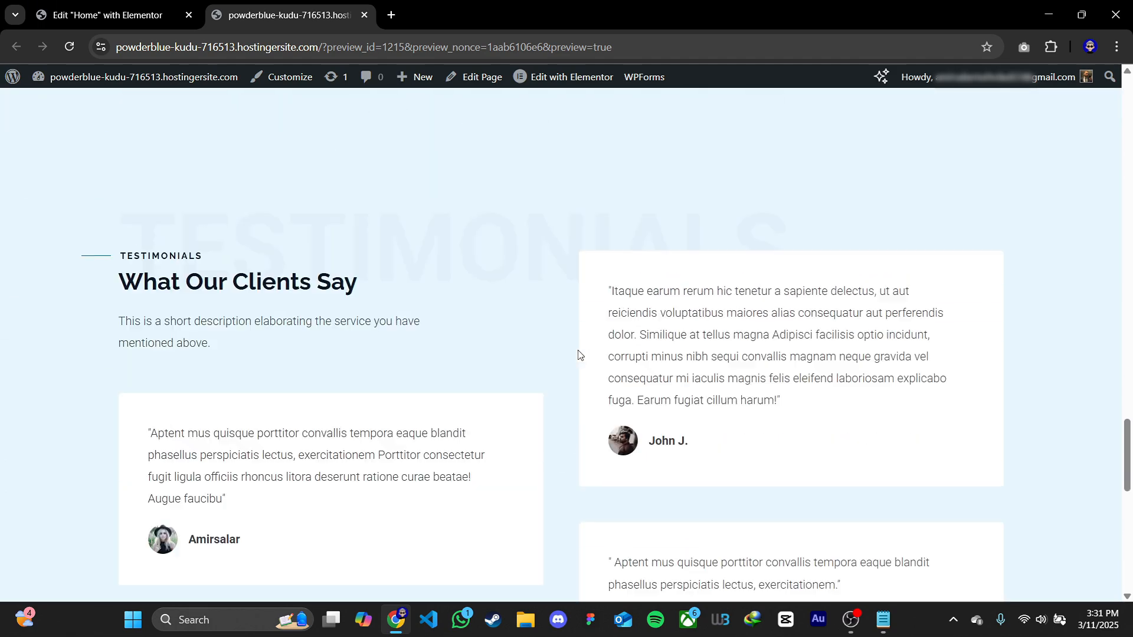
pyautogui.scroll(20, 578, 353)
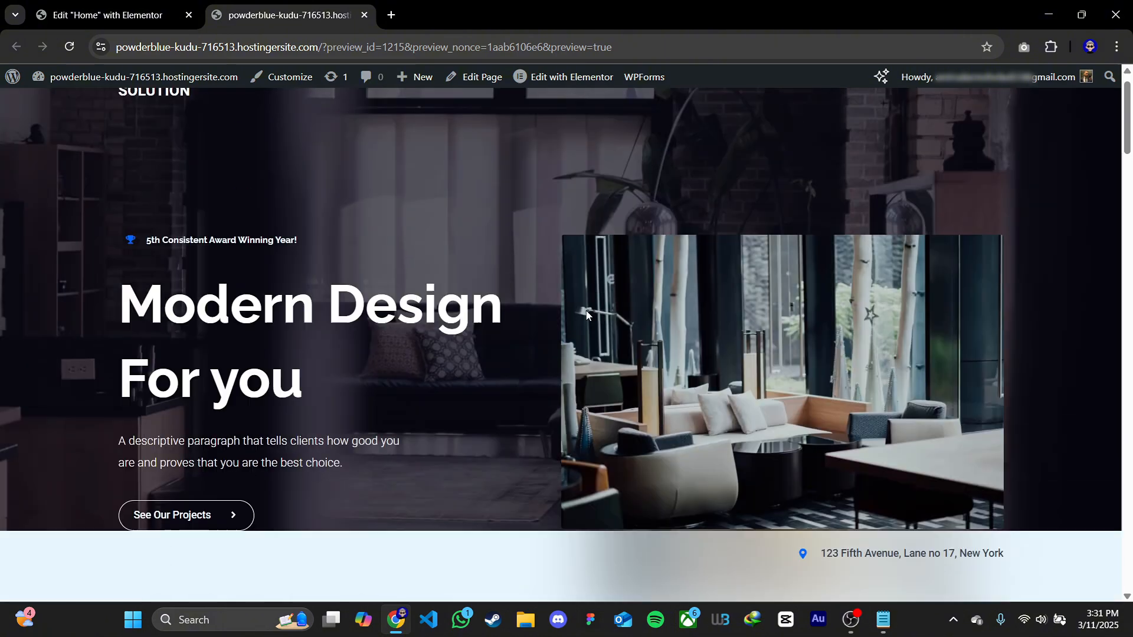
pyautogui.click(771, 114)
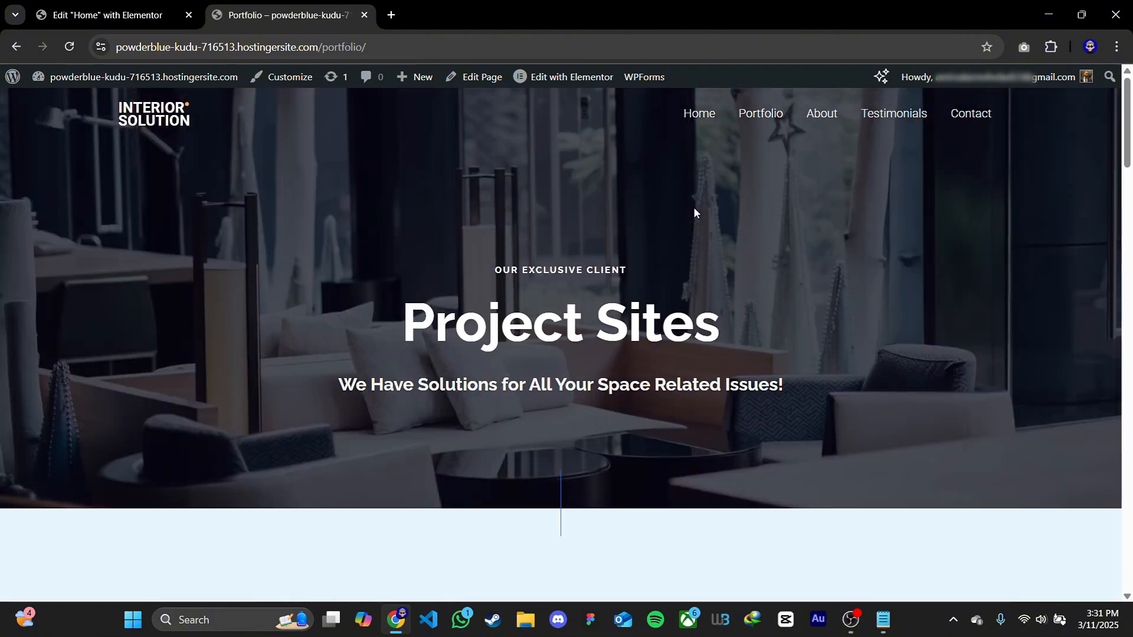